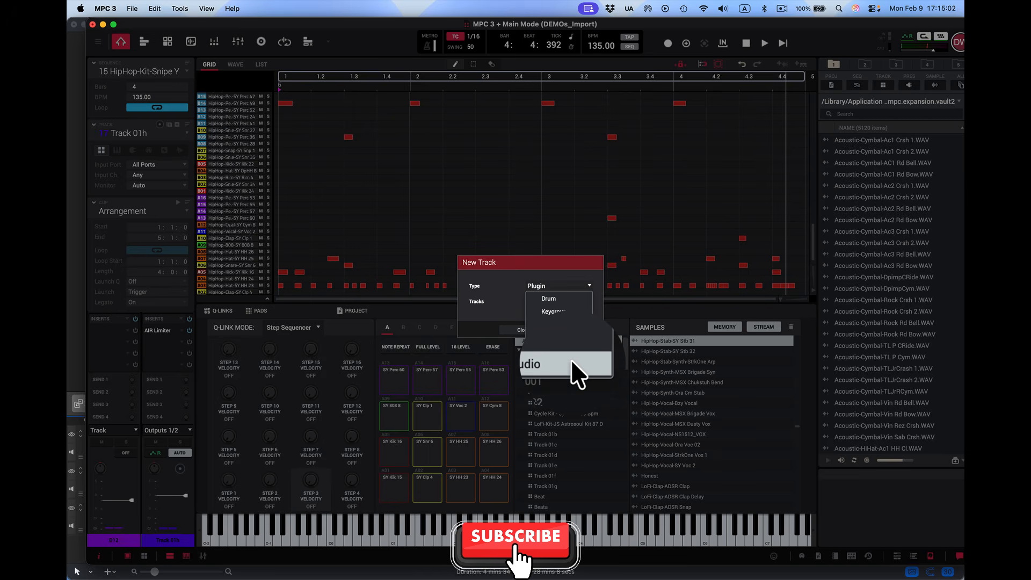
# Create a new Plugin track and audition its sound with a few keyboard notes.
pyautogui.click(570, 320)
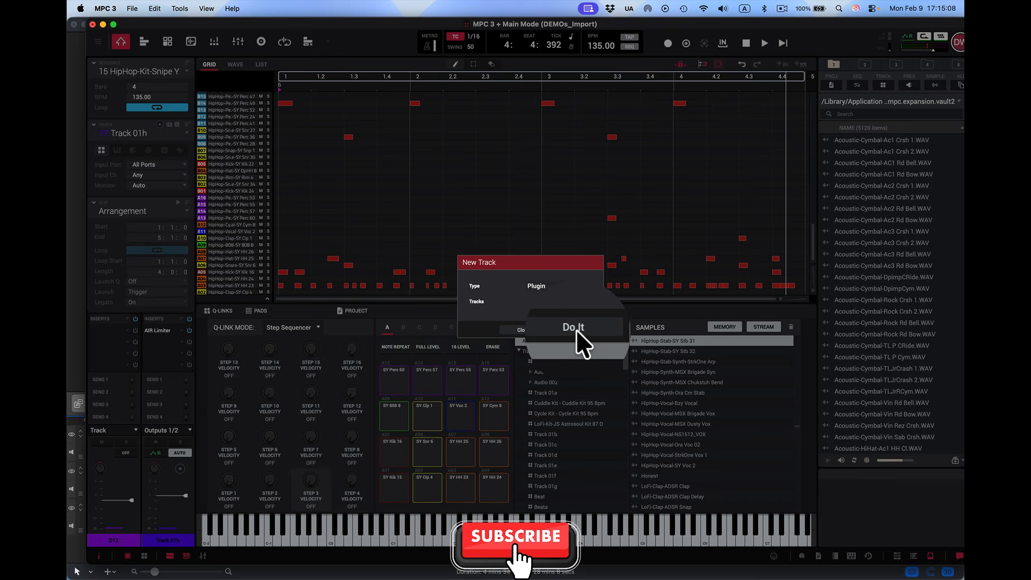
pyautogui.click(575, 330)
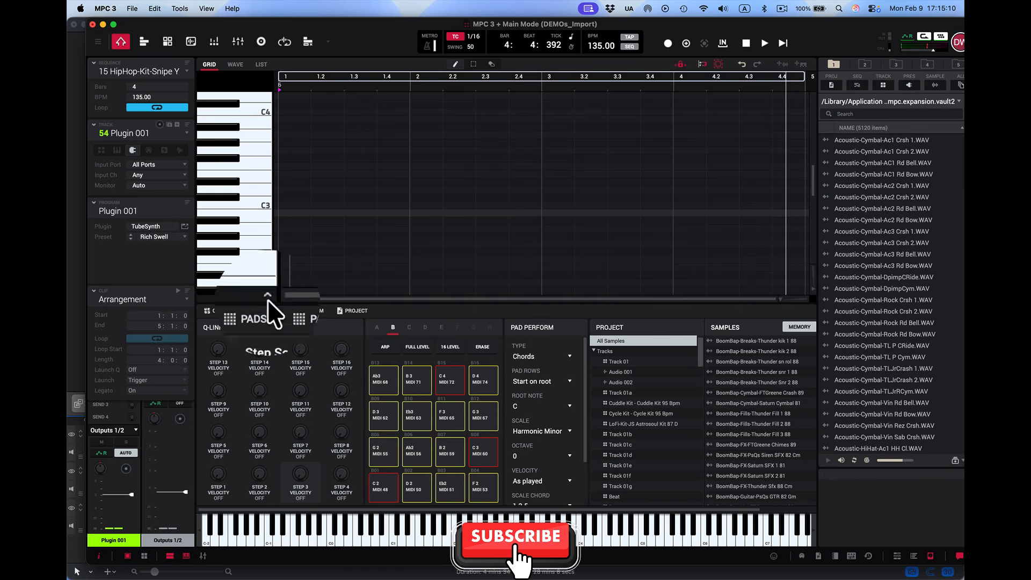
pyautogui.click(245, 114)
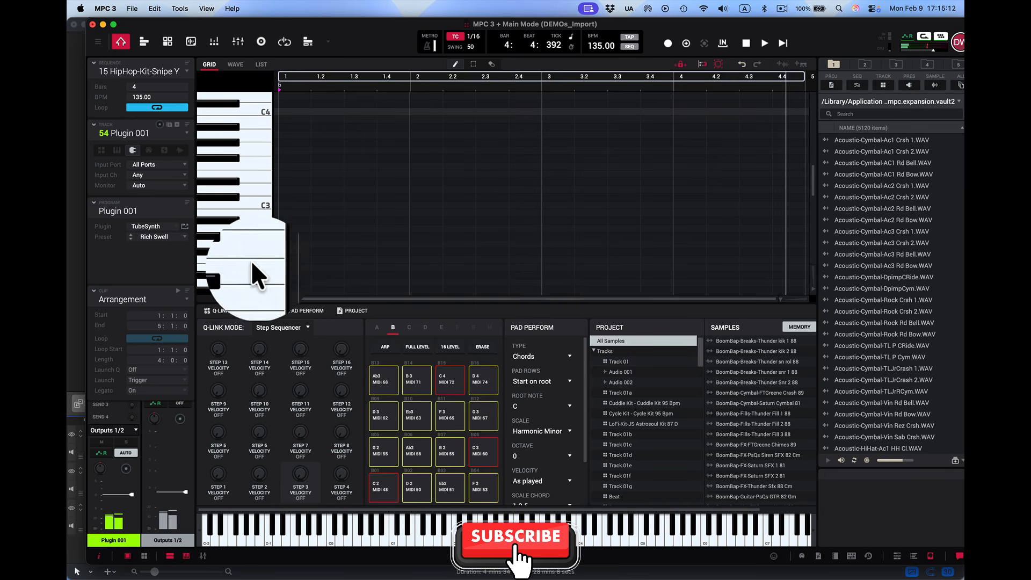
pyautogui.click(285, 525)
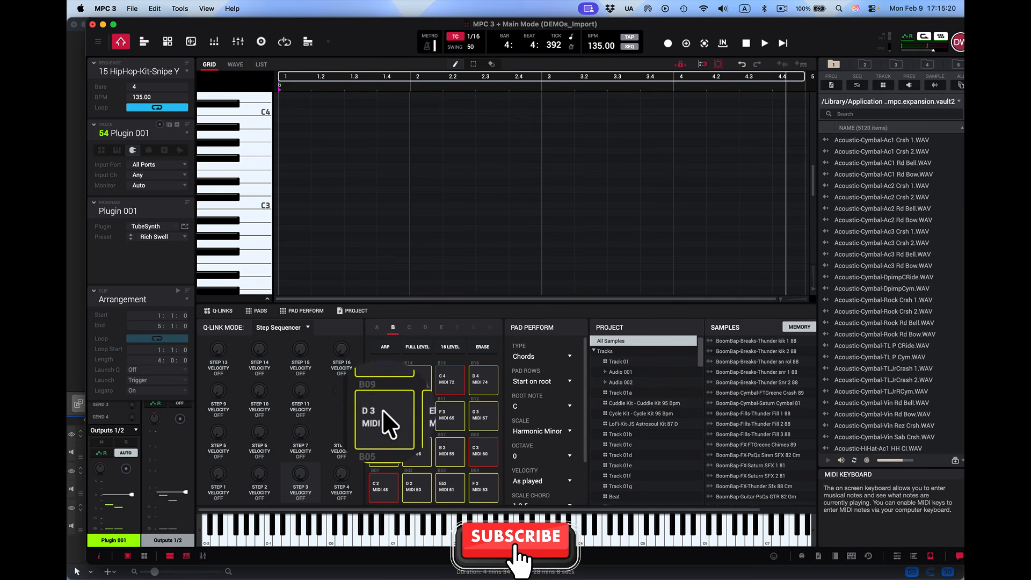
# Set the pad performance type to Notes and load the Fabric Electric Piano plugin on the new track.
pyautogui.click(569, 354)
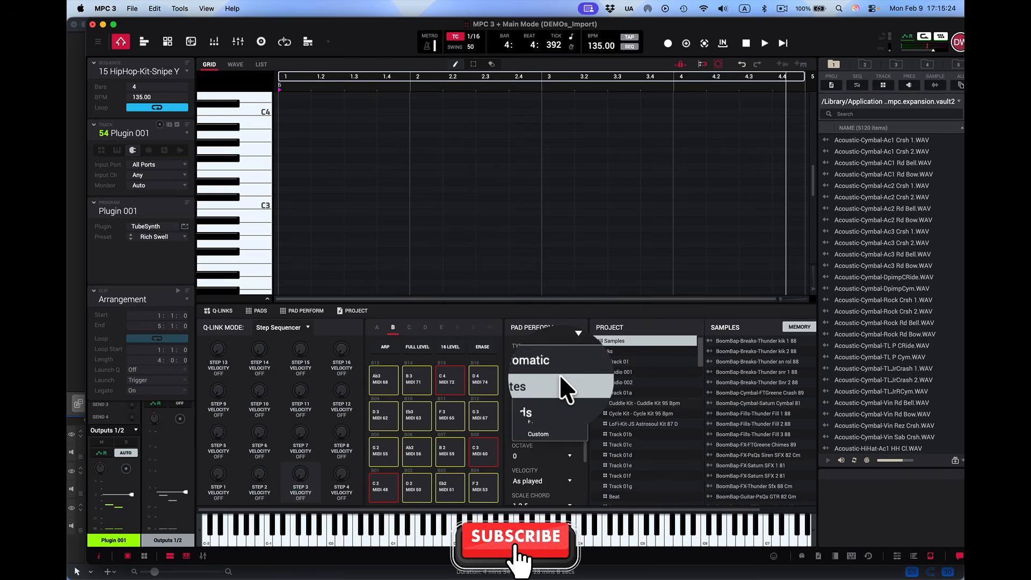
pyautogui.click(559, 374)
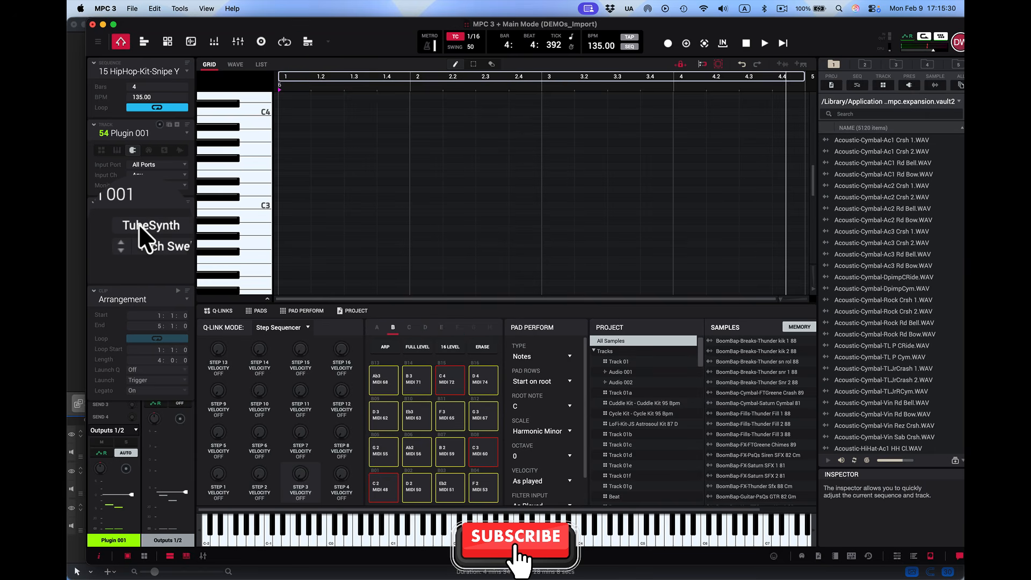
pyautogui.click(169, 224)
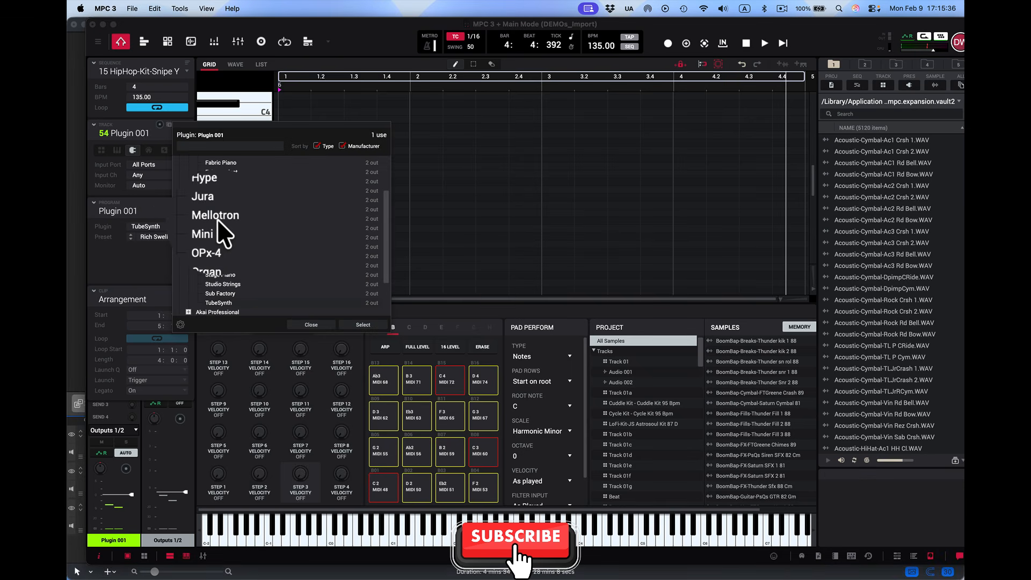
pyautogui.scroll(1, 217, 220)
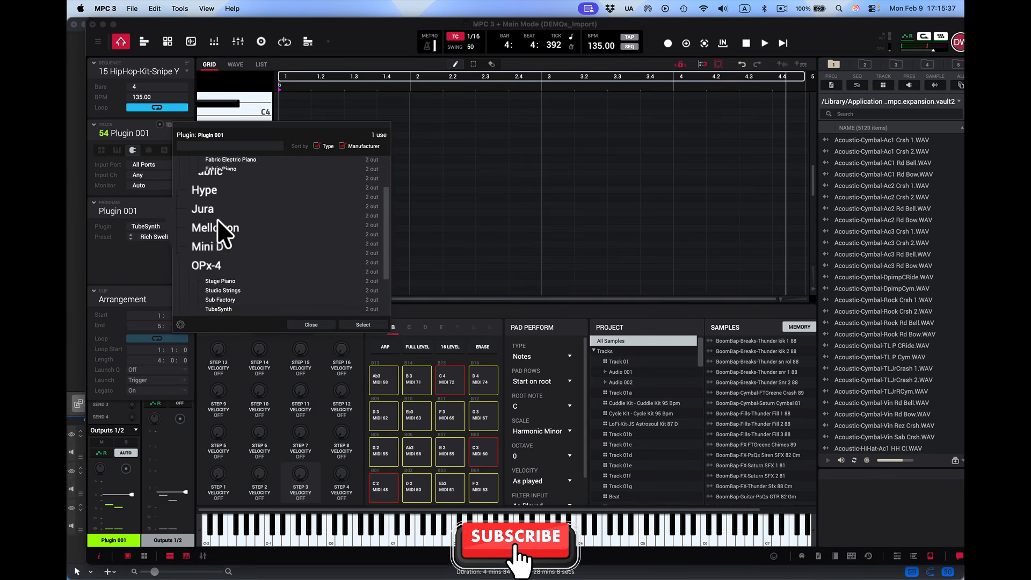
pyautogui.doubleClick(243, 161)
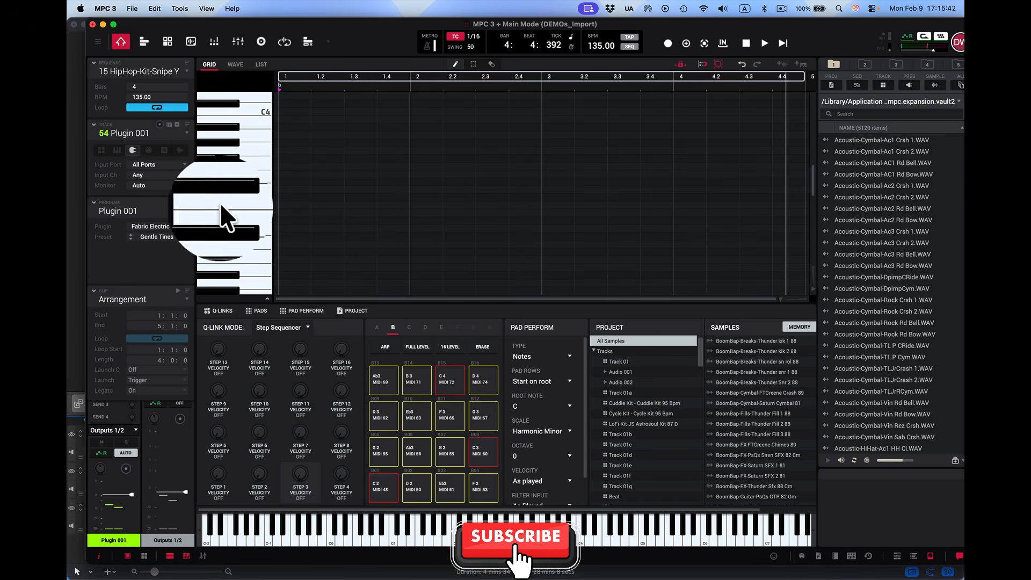
# Audition the electric piano on the piano roll keys and play individual scale notes on the bank B pads from C4 down to C3.
pyautogui.moveTo(240, 120); pyautogui.dragTo(246, 241)
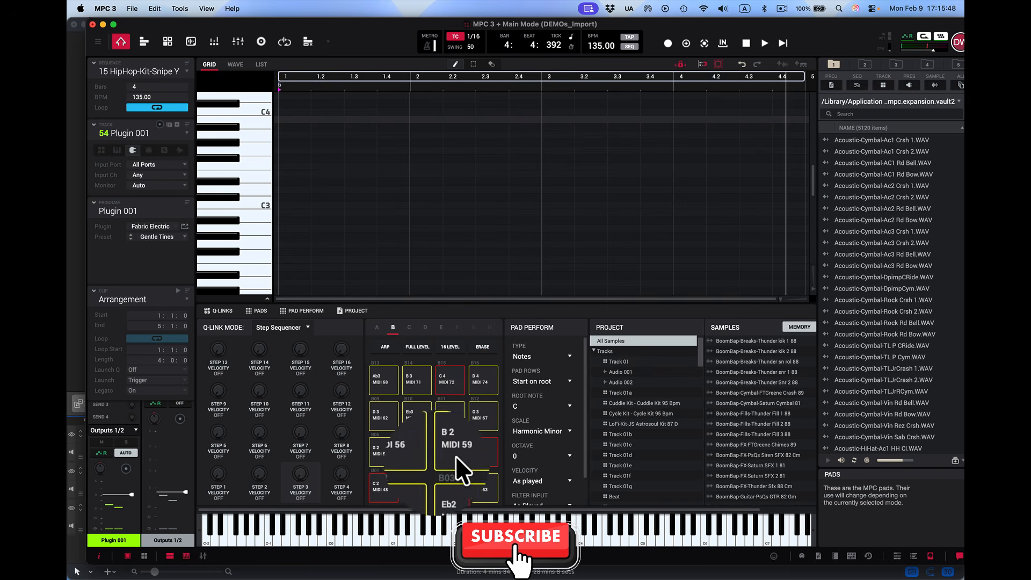
pyautogui.click(450, 372)
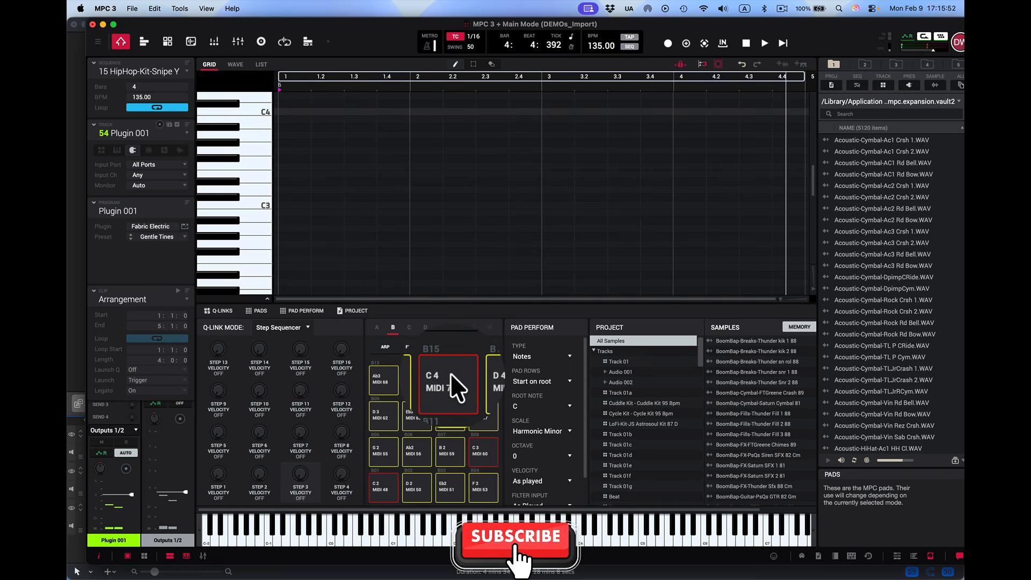
pyautogui.click(424, 376)
pyautogui.click(385, 375)
pyautogui.click(475, 417)
pyautogui.click(443, 414)
pyautogui.click(406, 412)
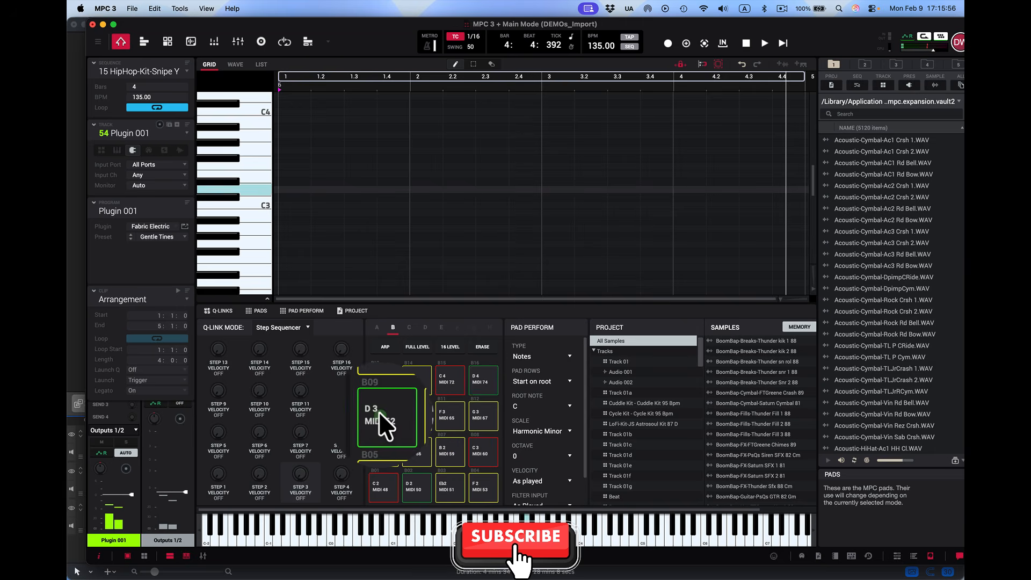
pyautogui.click(379, 411)
pyautogui.click(477, 440)
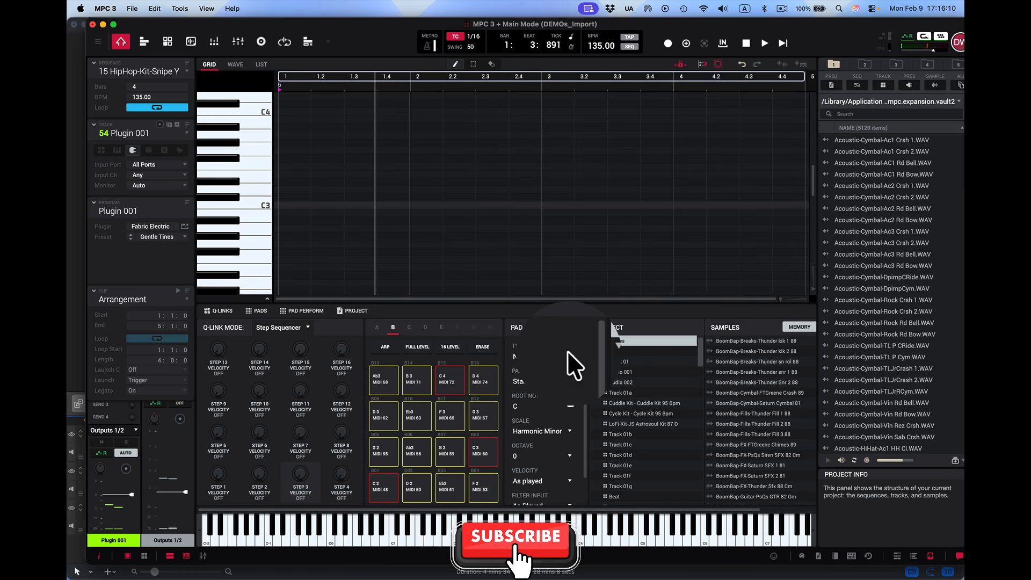
# Set the pad performance type to Chords and review the velocity and filter input options without changing them.
pyautogui.click(567, 350)
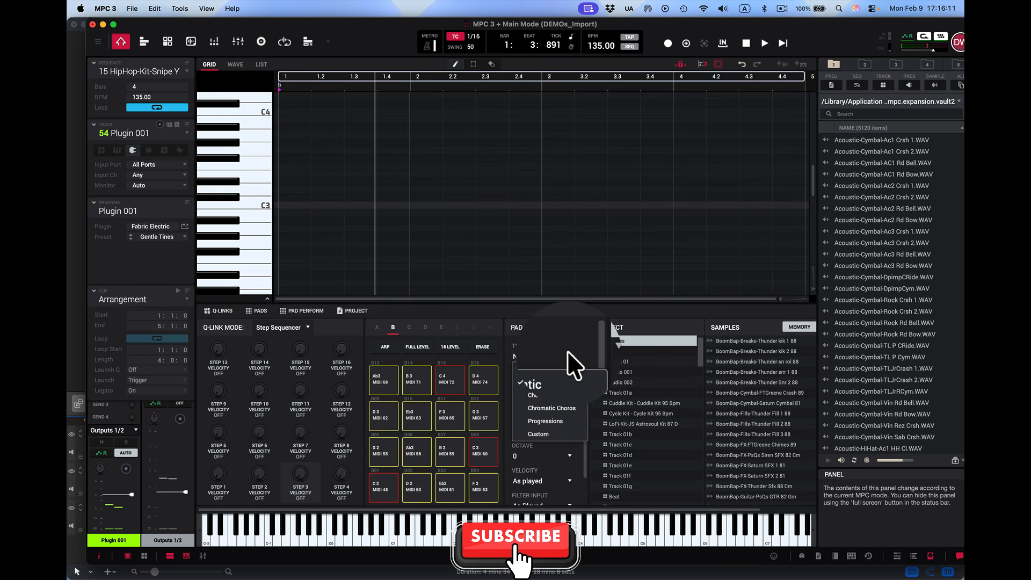
pyautogui.click(552, 388)
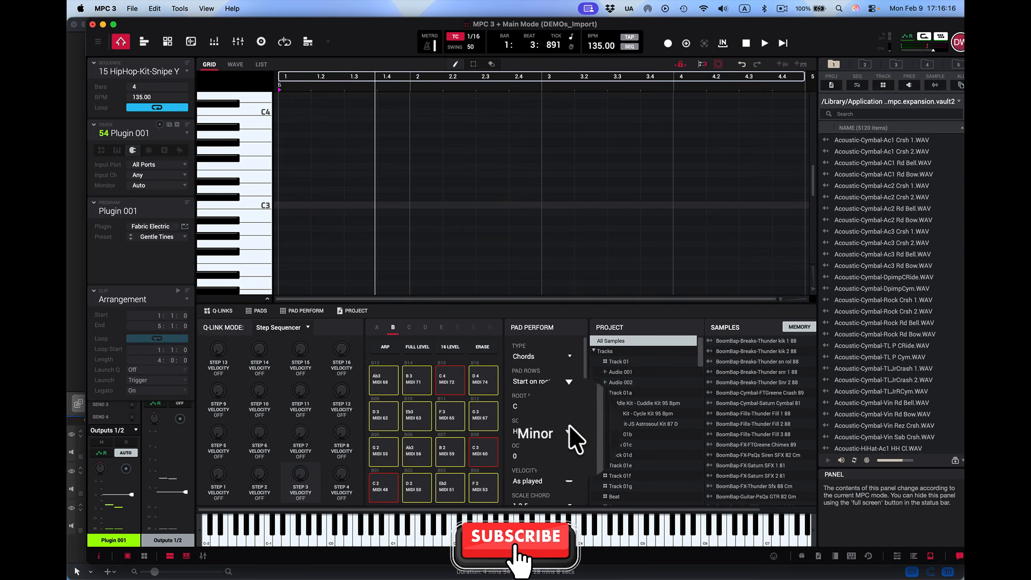
pyautogui.scroll(-1, 566, 410)
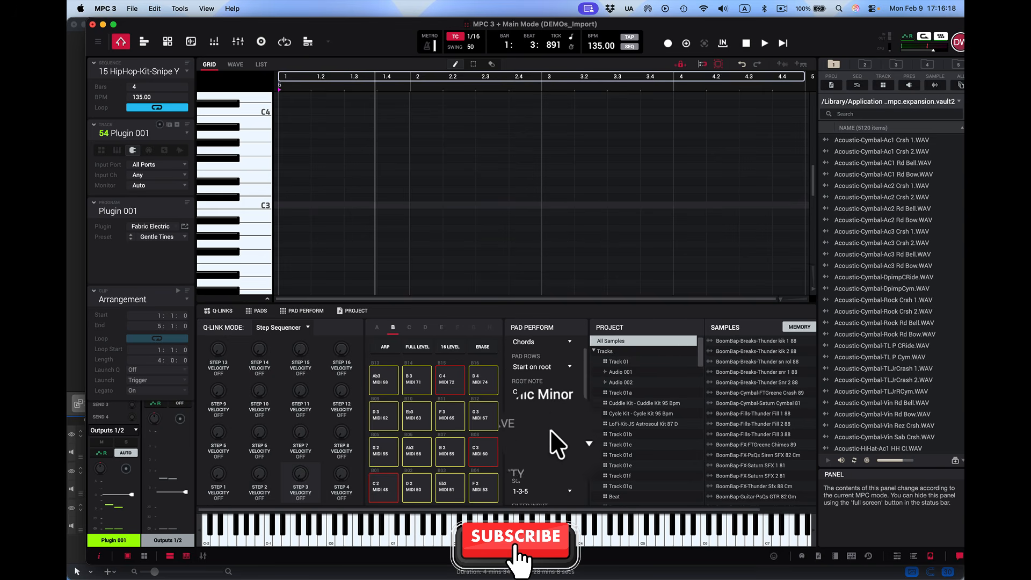
pyautogui.scroll(-1, 553, 424)
pyautogui.click(569, 449)
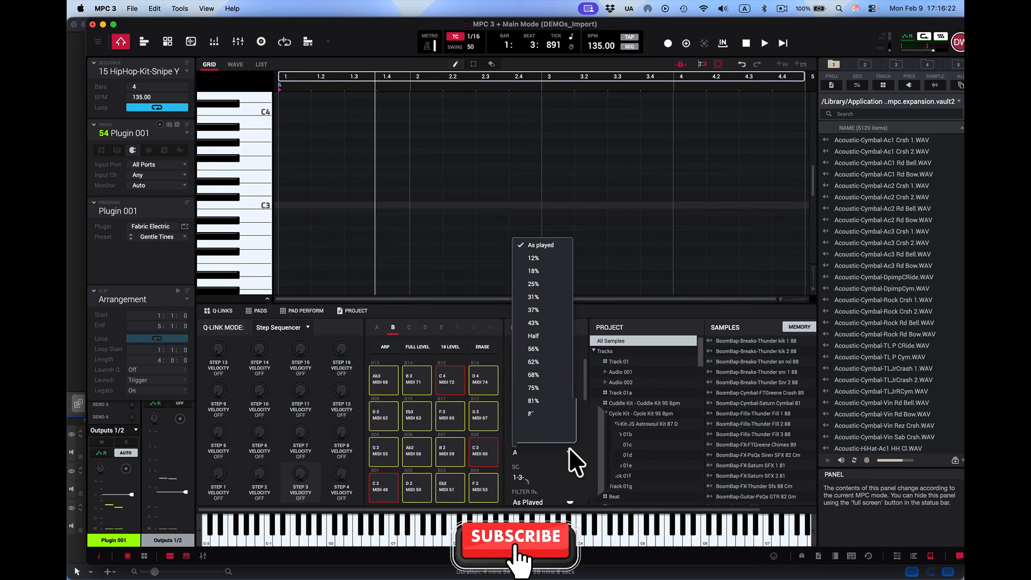
pyautogui.click(652, 319)
pyautogui.scroll(-1, 553, 411)
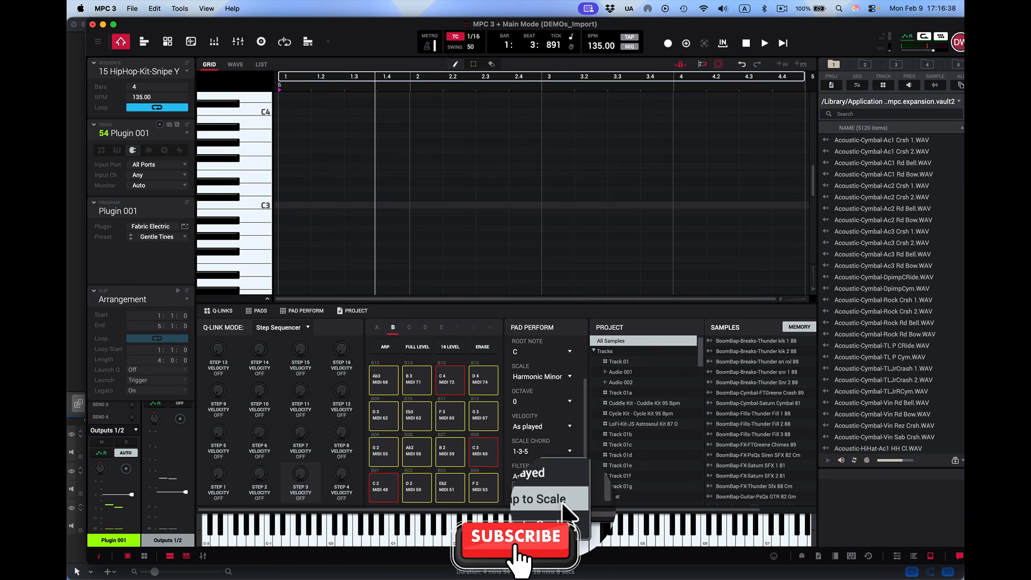
pyautogui.click(564, 488)
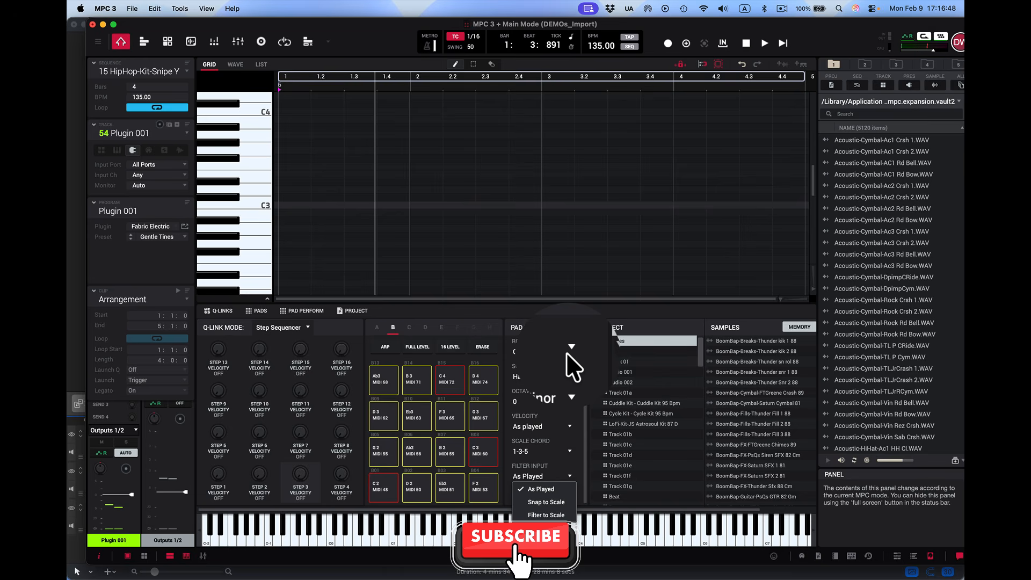
pyautogui.click(480, 456)
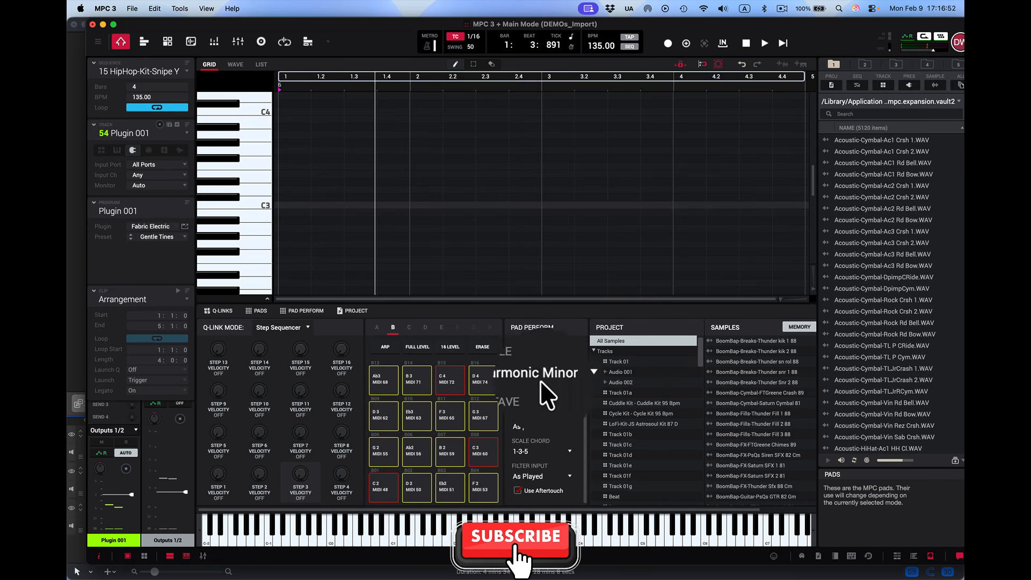
# Audition the Harmonic Minor chords on the C3, F2, Ab2 and B2 pads.
pyautogui.scroll(3, 549, 398)
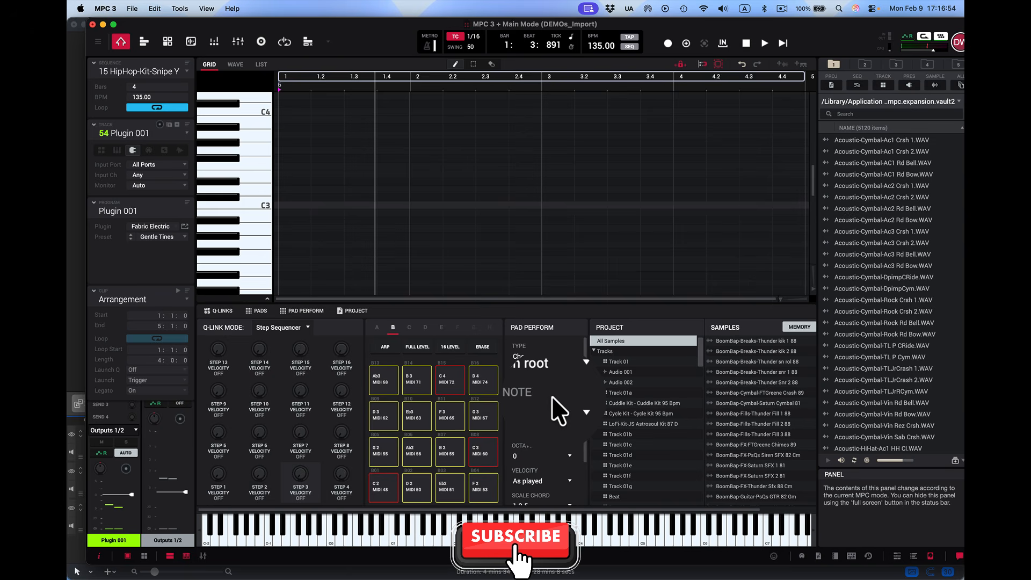
pyautogui.click(481, 452)
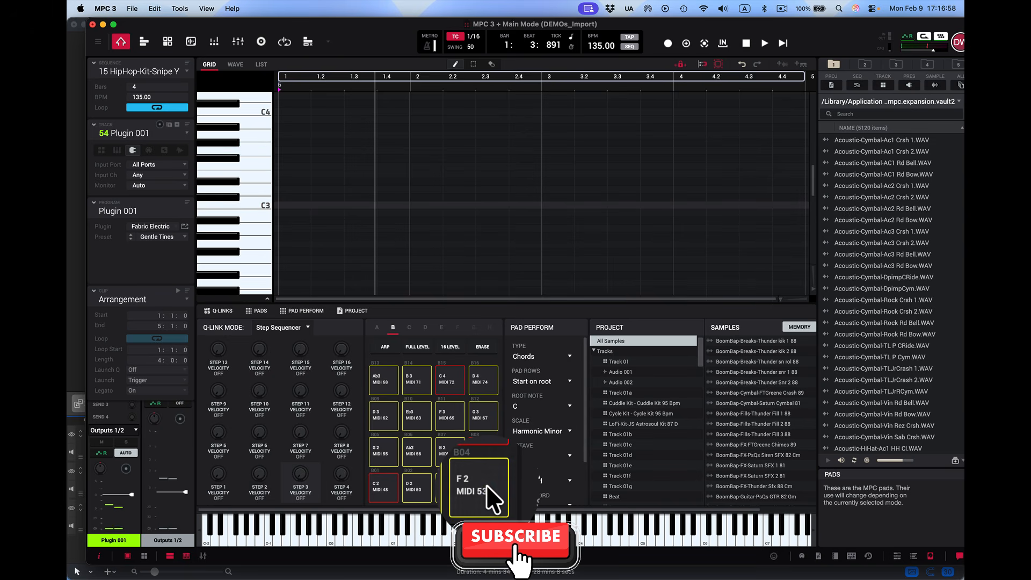
pyautogui.click(486, 485)
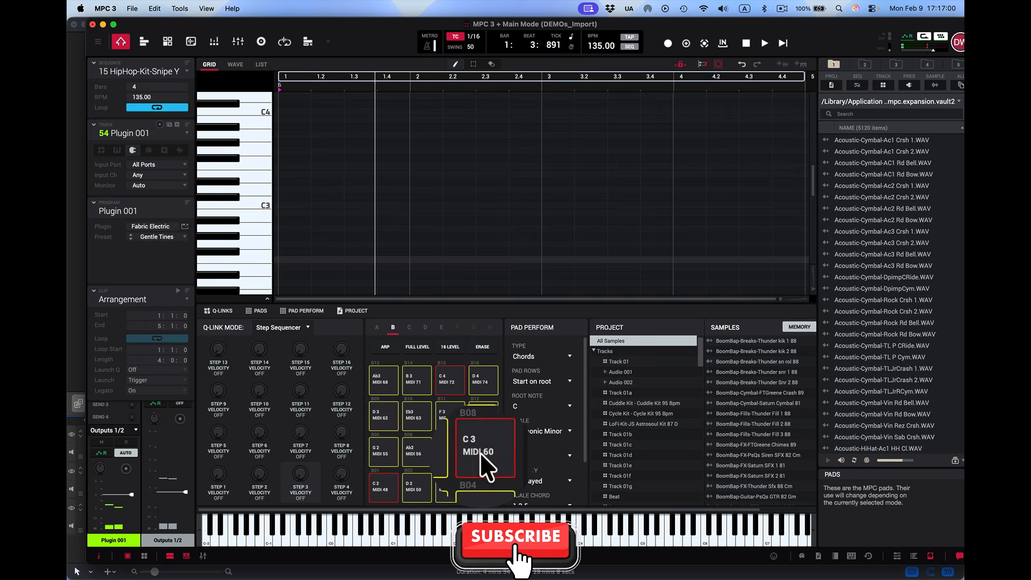
pyautogui.click(482, 454)
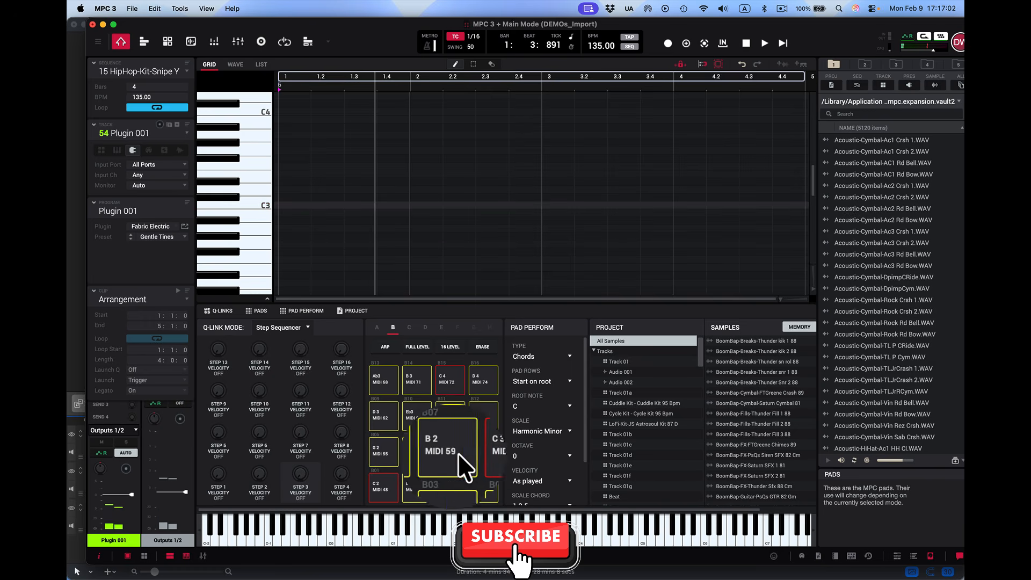
pyautogui.click(421, 452)
pyautogui.click(465, 451)
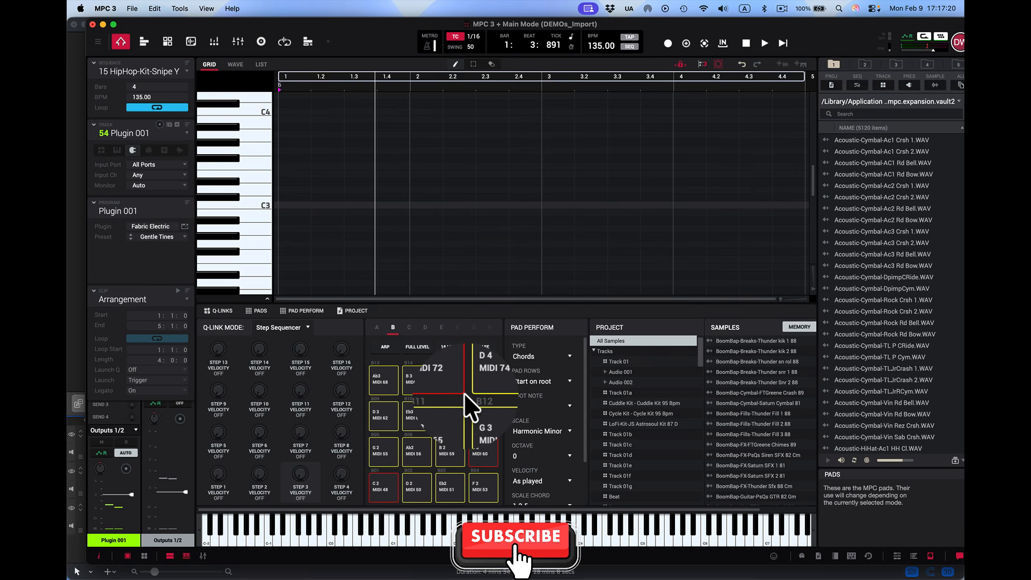
pyautogui.click(477, 442)
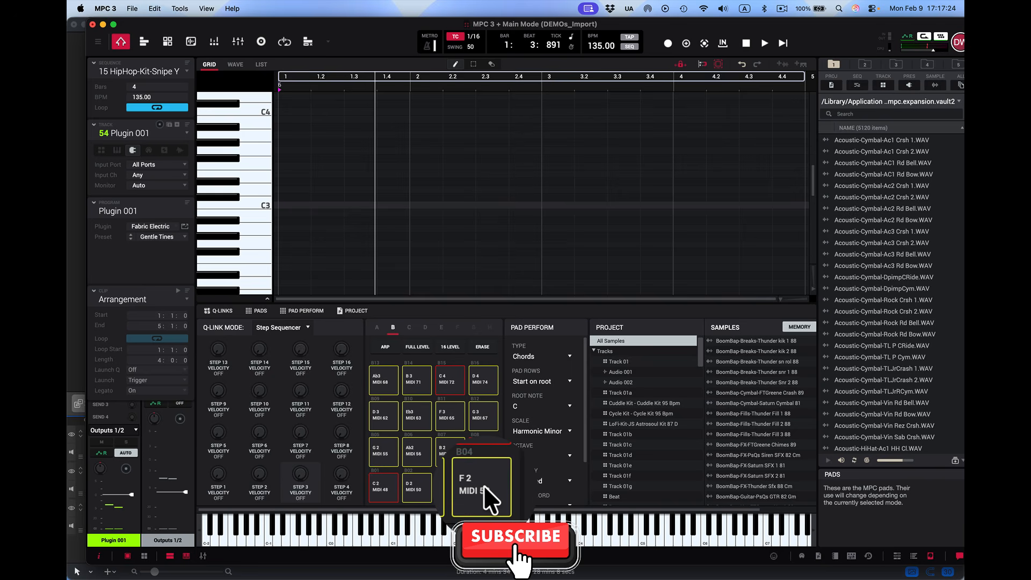
pyautogui.click(483, 485)
pyautogui.click(482, 453)
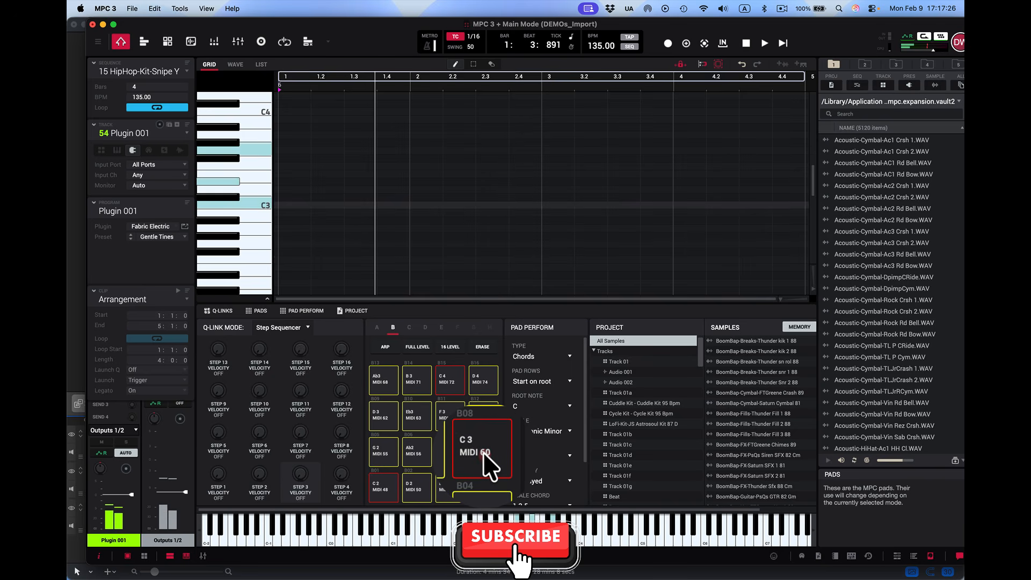
pyautogui.click(482, 452)
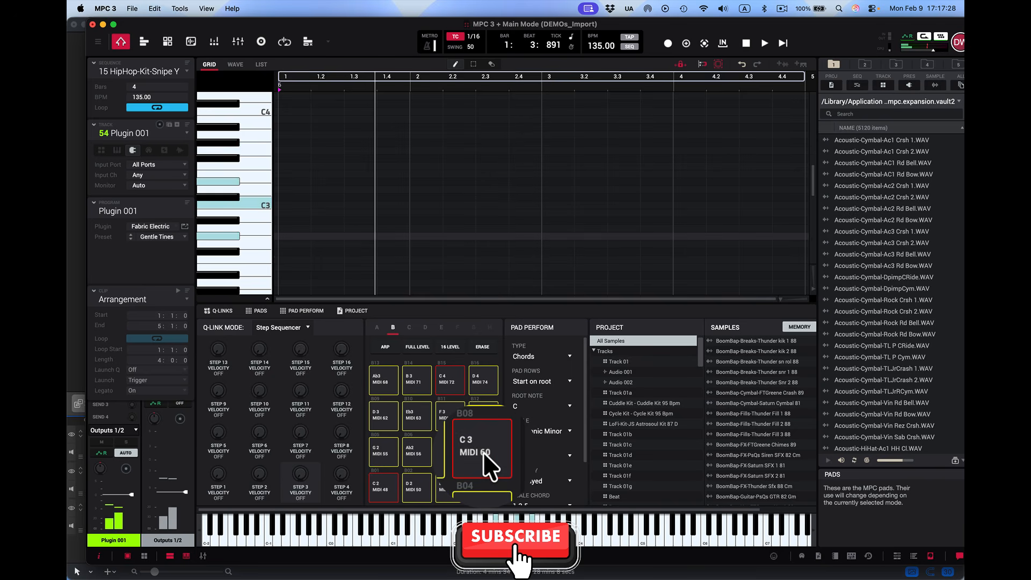
pyautogui.click(444, 446)
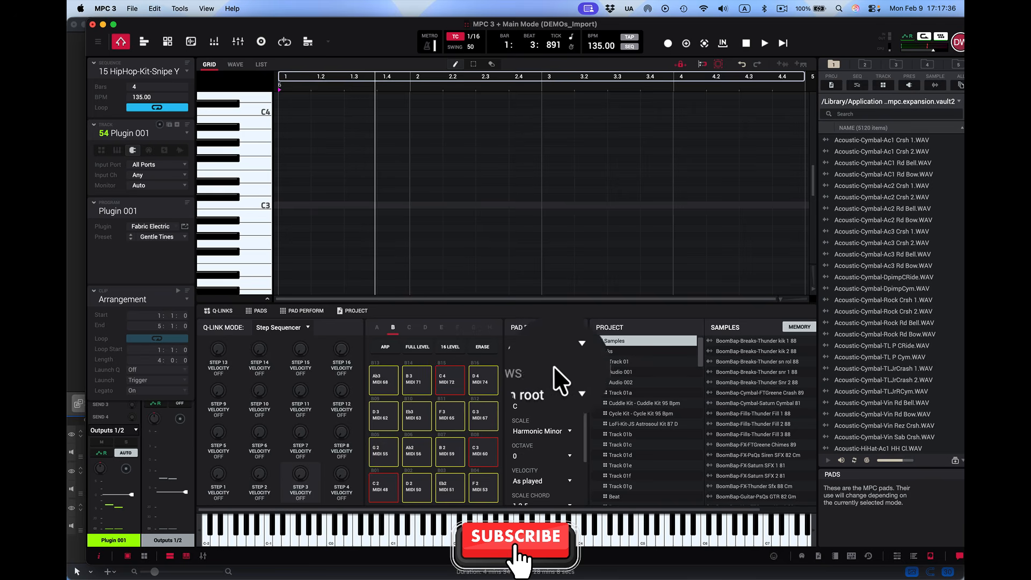
# Keep the pad type on Chords, turn on the arpeggiator and play the C3 pad.
pyautogui.click(569, 355)
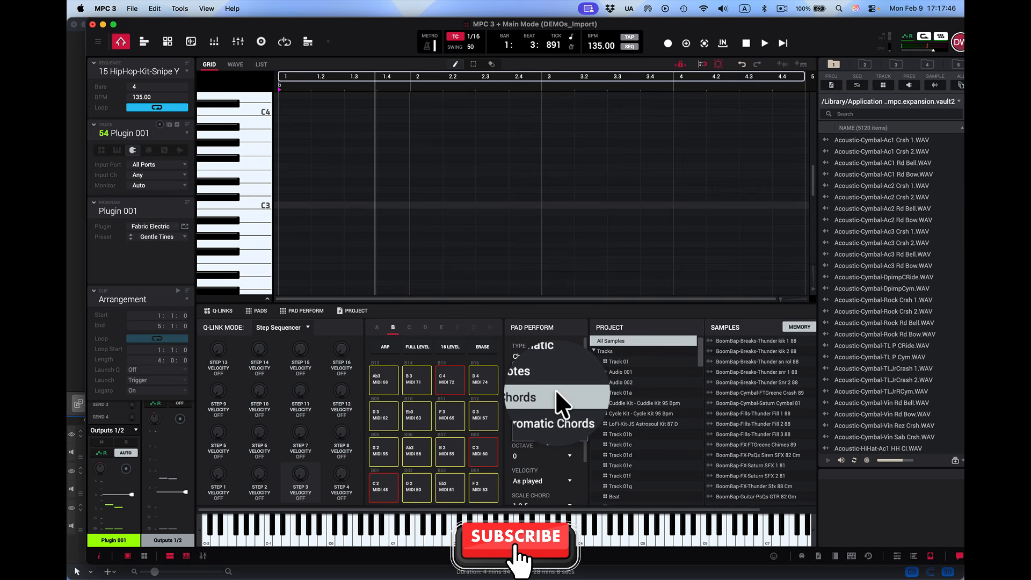
pyautogui.click(555, 392)
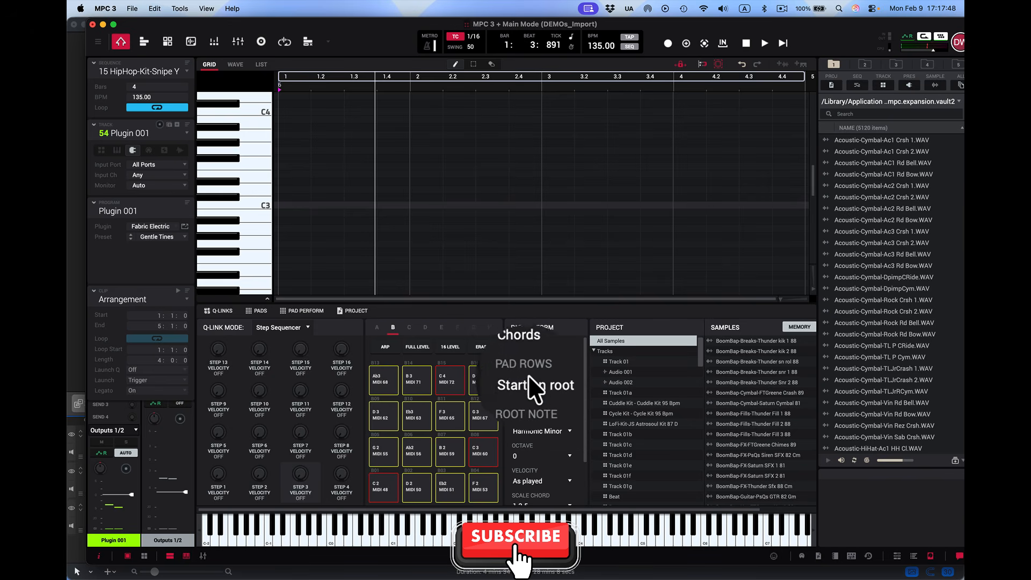
pyautogui.click(385, 346)
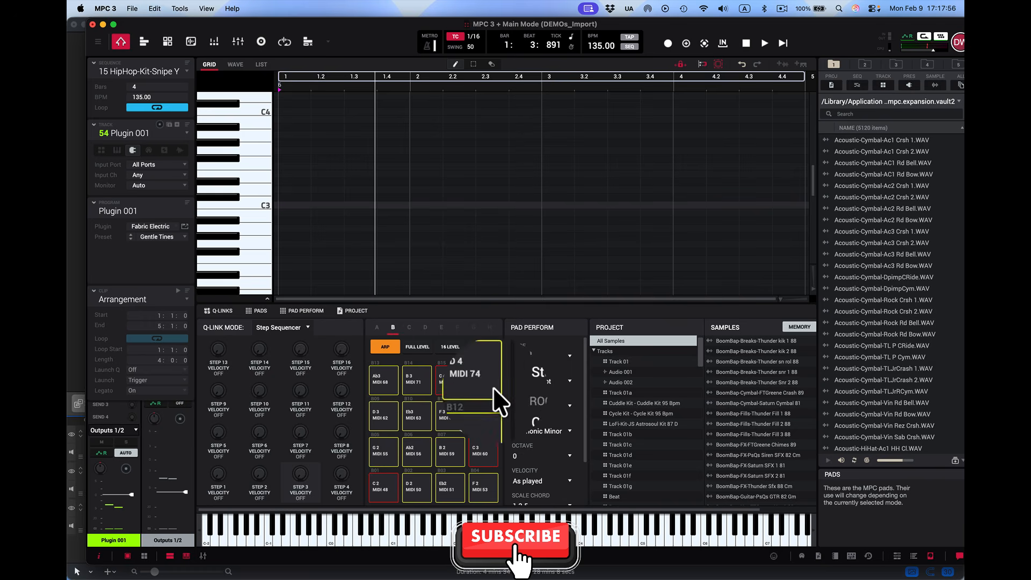
pyautogui.click(482, 440)
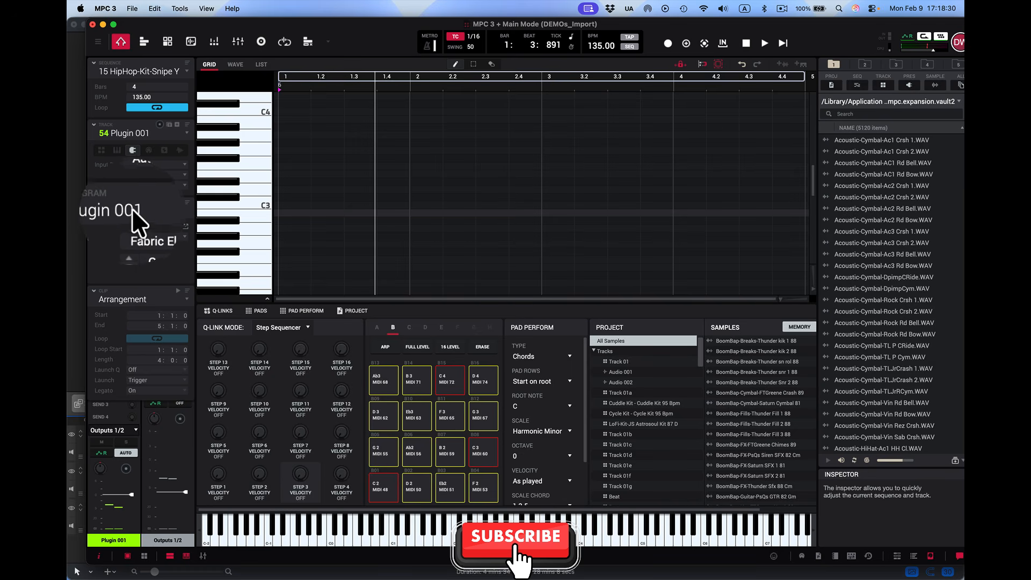
pyautogui.click(186, 201)
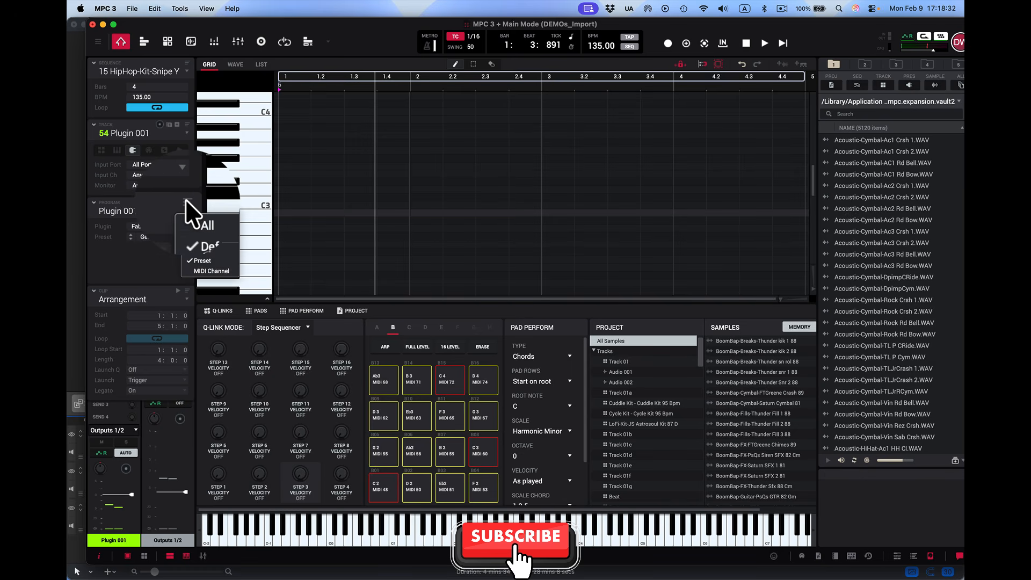
pyautogui.click(118, 210)
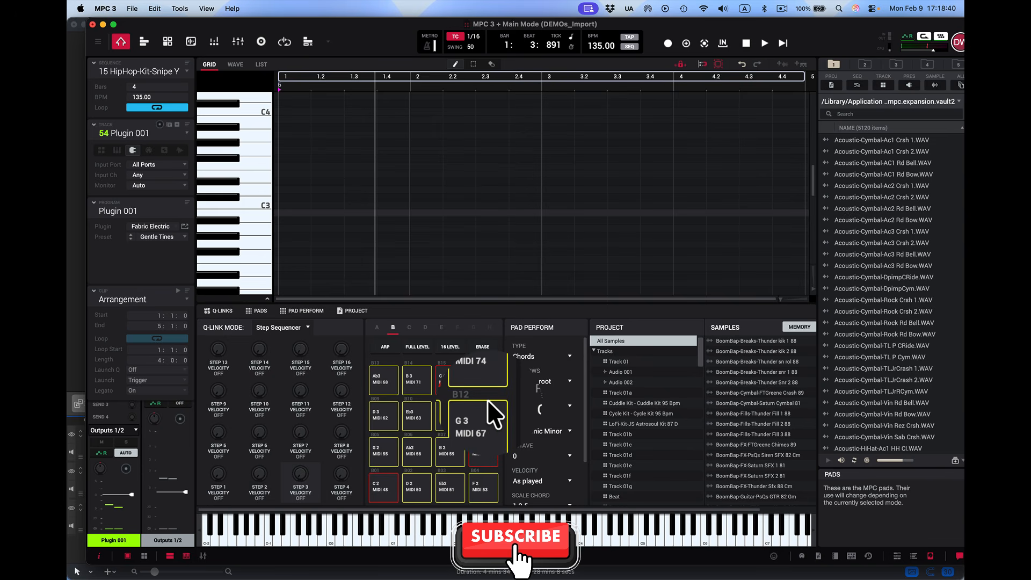
# Overdub a four-bar electric piano progression of C minor, F minor, C minor, Ab major and B diminished chords.
pyautogui.click(686, 44)
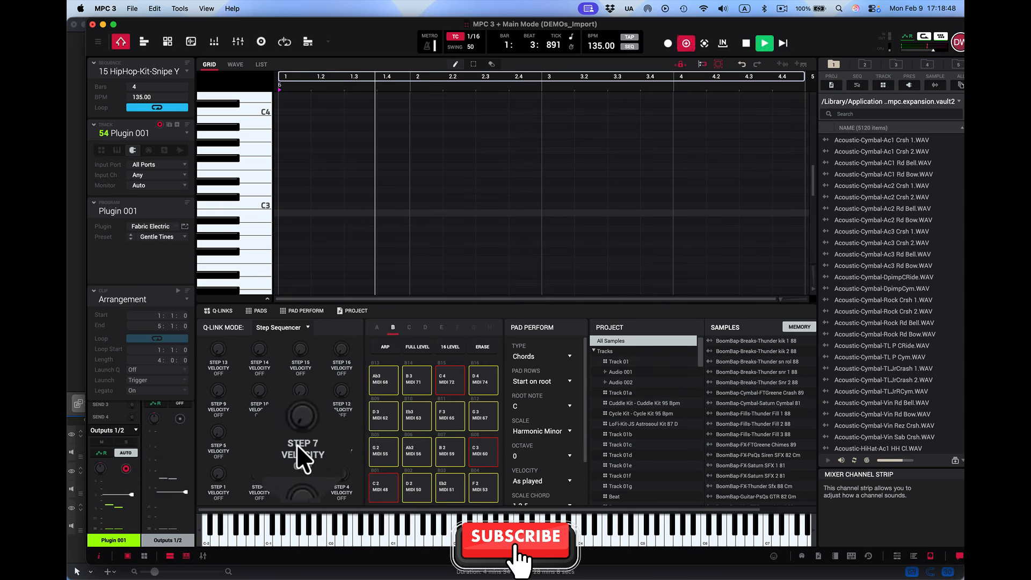
pyautogui.click(779, 52)
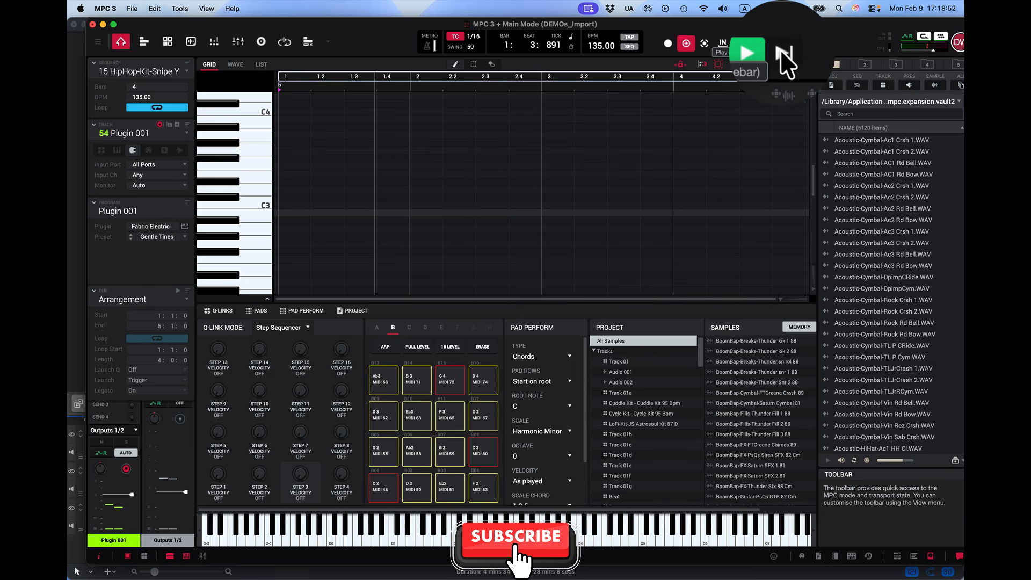
pyautogui.click(784, 45)
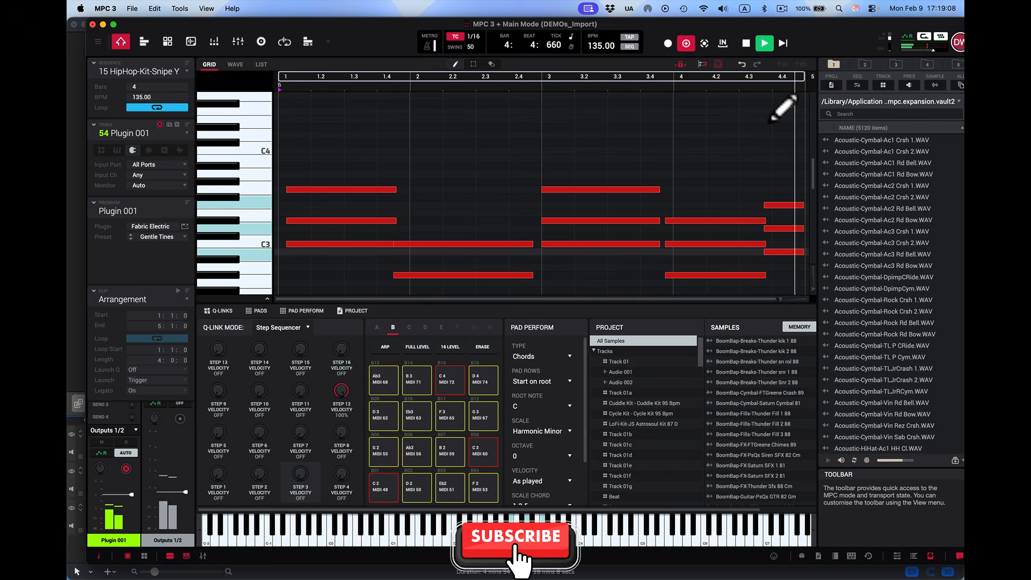
pyautogui.press('space')
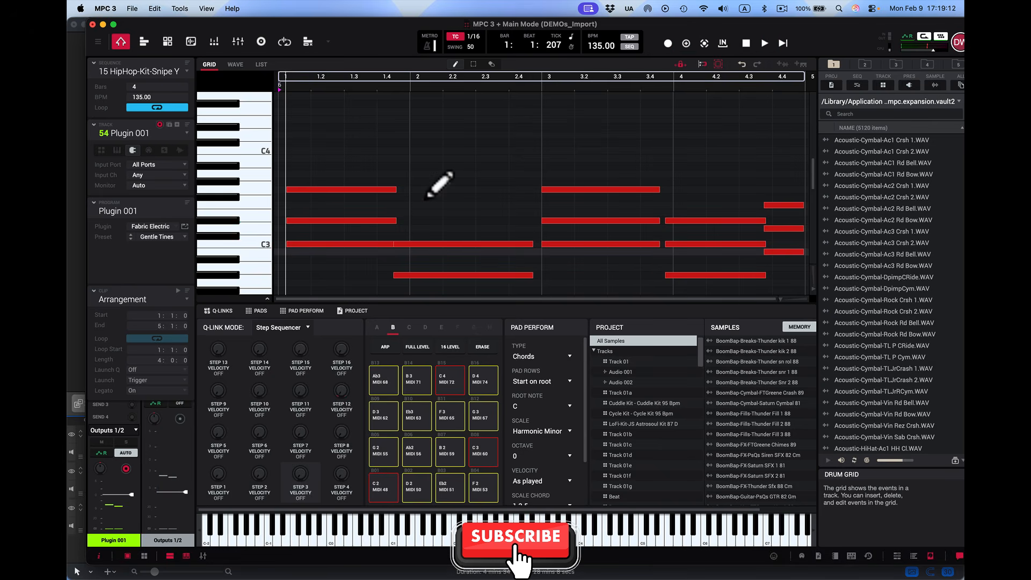
# Move the first chord's G3, Eb3 and C3 notes to the start of bar 1.
pyautogui.click(363, 190)
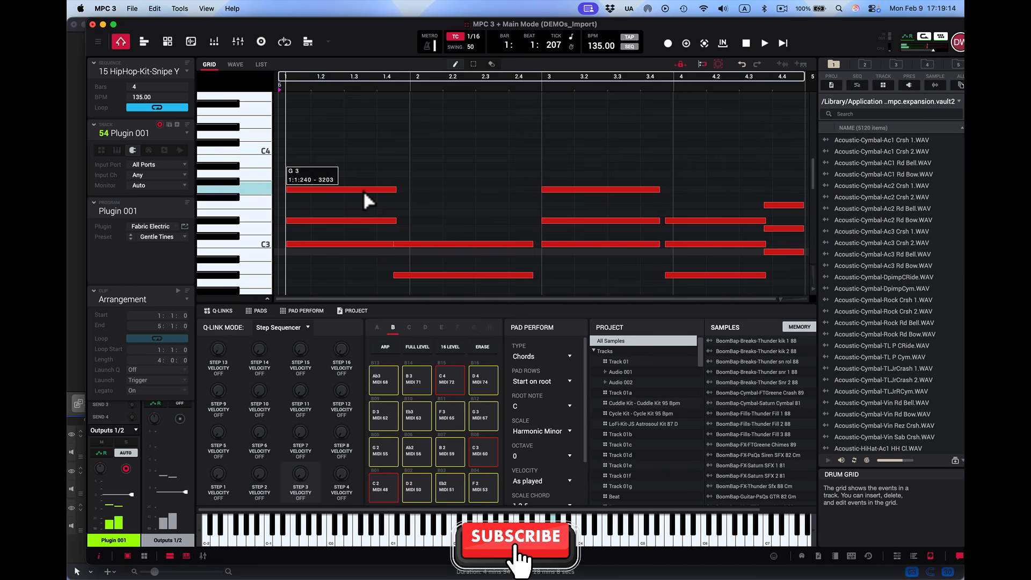
pyautogui.moveTo(361, 190); pyautogui.dragTo(350, 243)
pyautogui.click(355, 220)
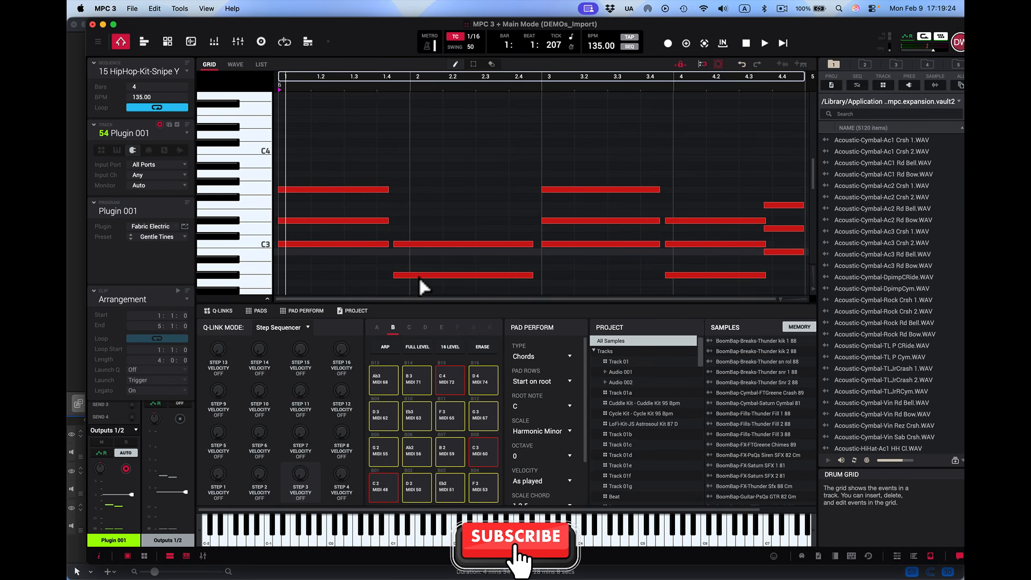
# Play back the recorded progression to check the timing of the chords from bar 2 into bar 4.
pyautogui.press('space')
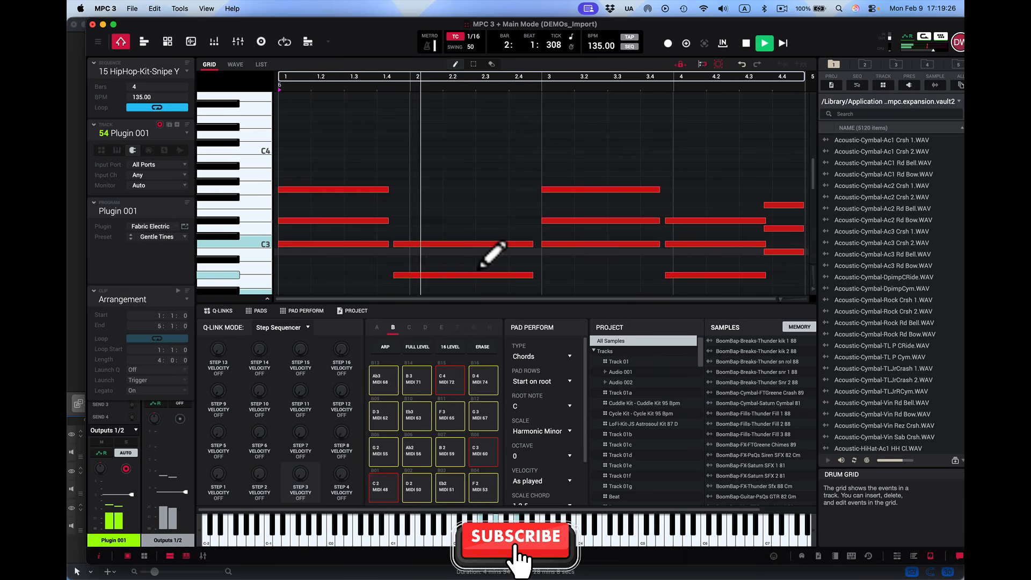
pyautogui.press('space')
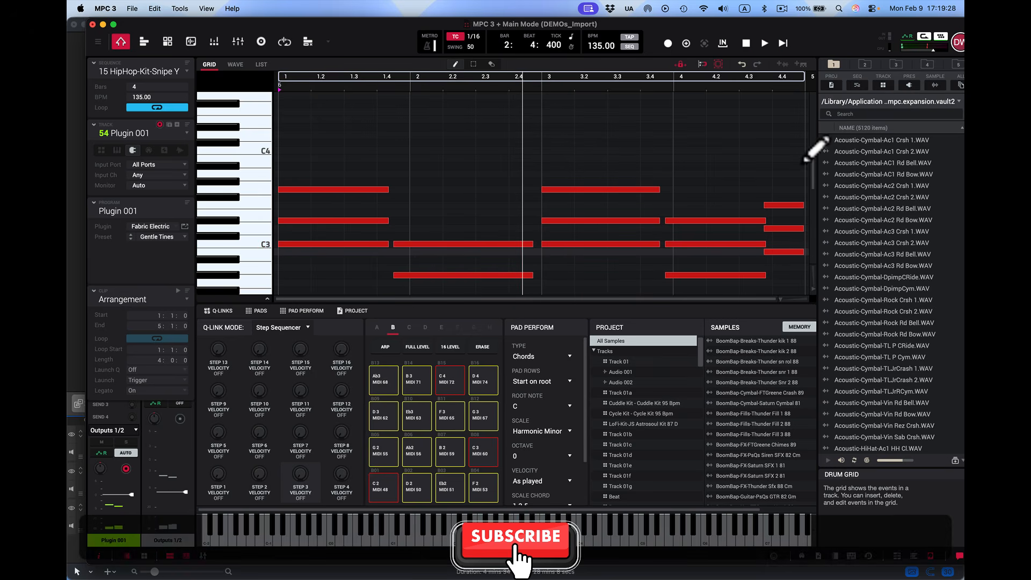
pyautogui.scroll(-3, 816, 189)
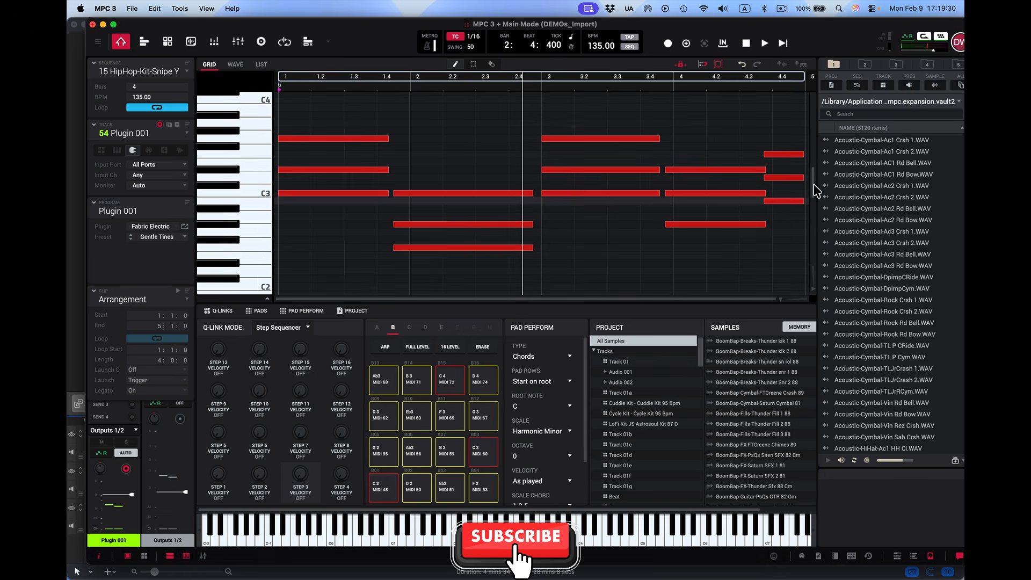
pyautogui.press('space')
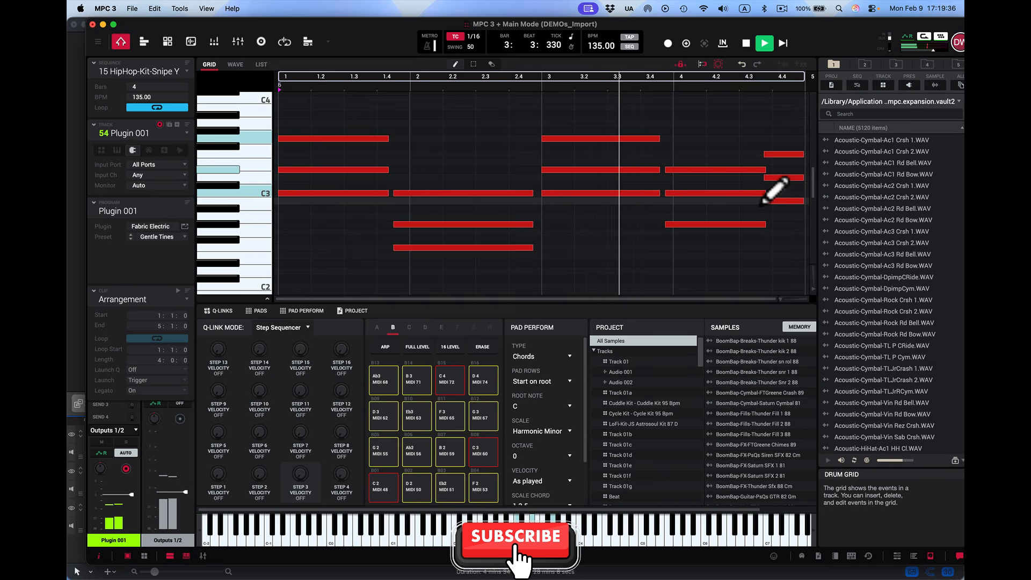
pyautogui.press('space')
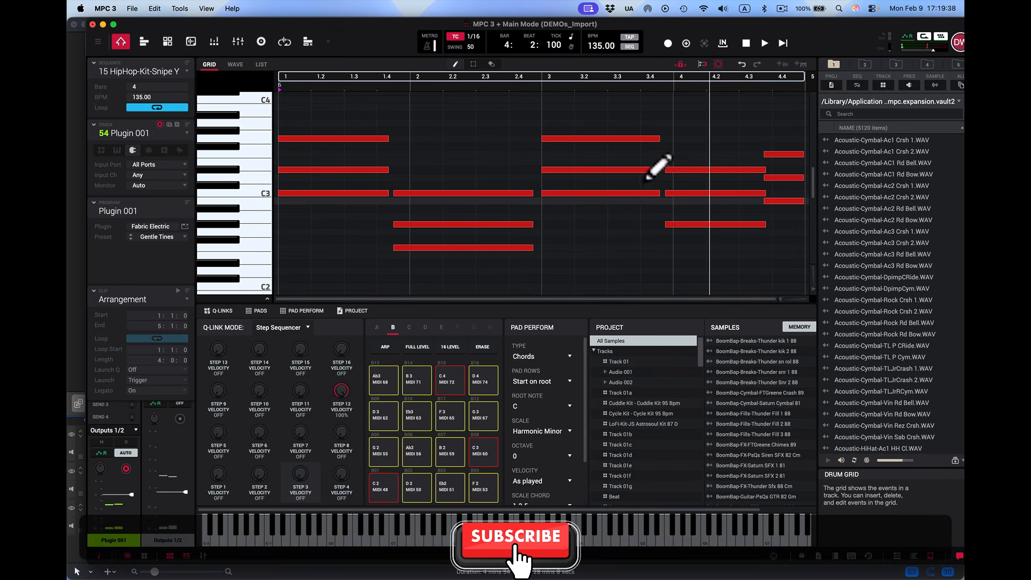
# Try moving the fourth chord's Eb3, C3 and Ab2 notes to the start of bar 4 and play it back.
pyautogui.click(681, 169)
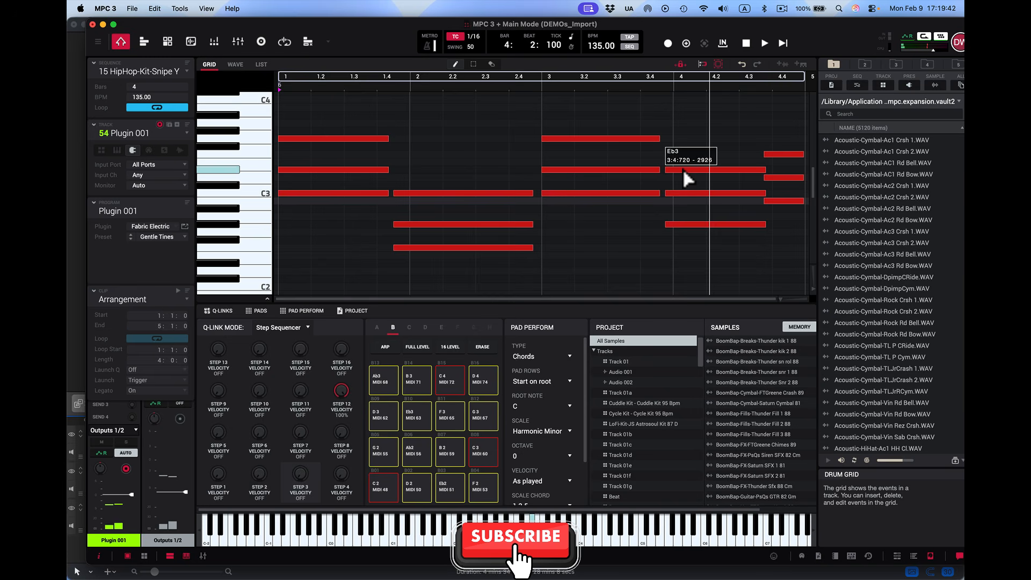
pyautogui.moveTo(685, 168); pyautogui.dragTo(684, 175)
pyautogui.moveTo(686, 171); pyautogui.dragTo(684, 222)
pyautogui.press('space')
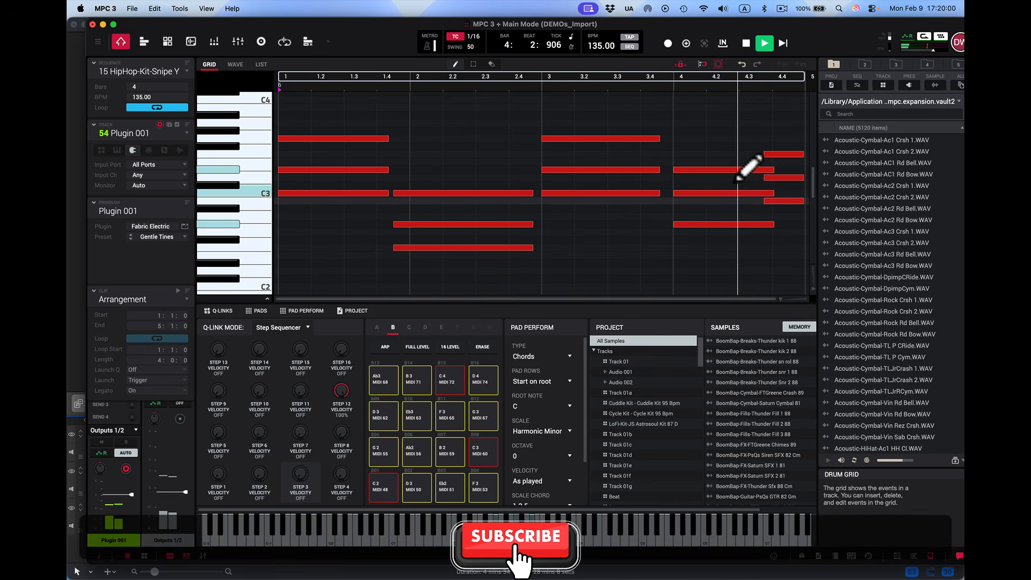
pyautogui.press('space')
# Shorten the third chord's notes to end at beat 3.4 and start the fourth chord's notes half a beat before bar 4.
pyautogui.moveTo(715, 169); pyautogui.dragTo(651, 153)
pyautogui.moveTo(666, 198); pyautogui.dragTo(691, 221)
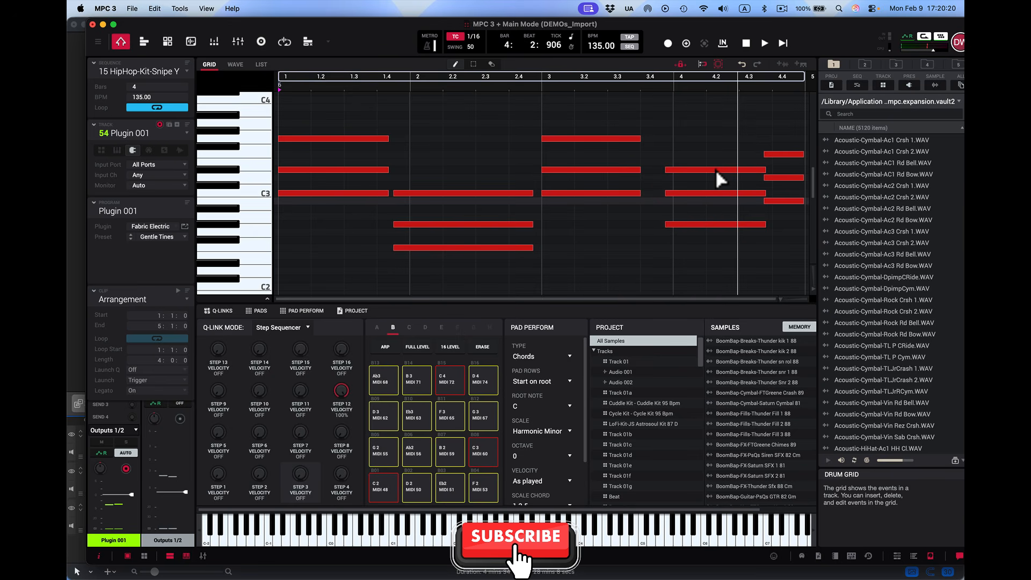
pyautogui.moveTo(716, 169); pyautogui.dragTo(701, 192)
pyautogui.press('space')
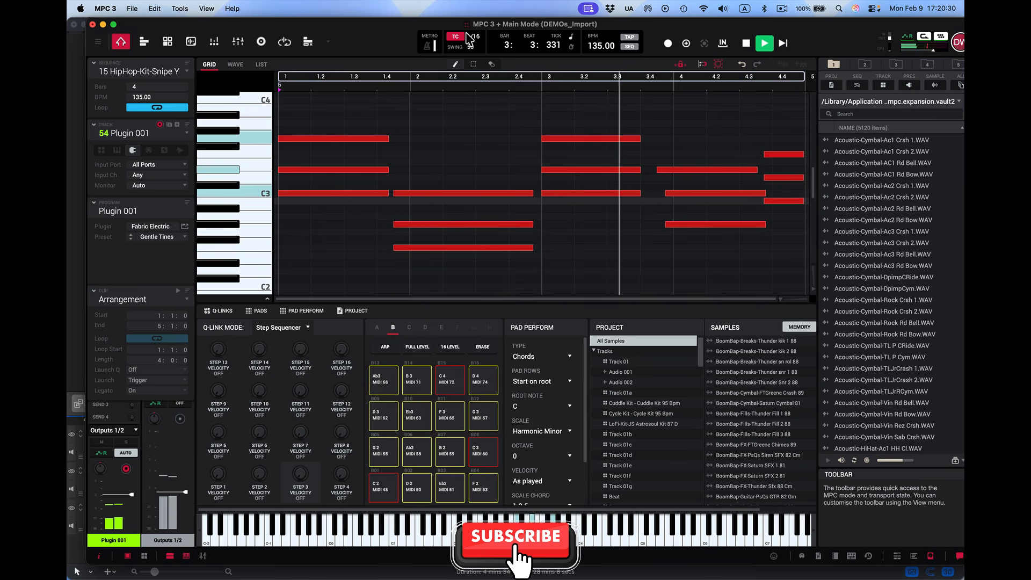
pyautogui.press('space')
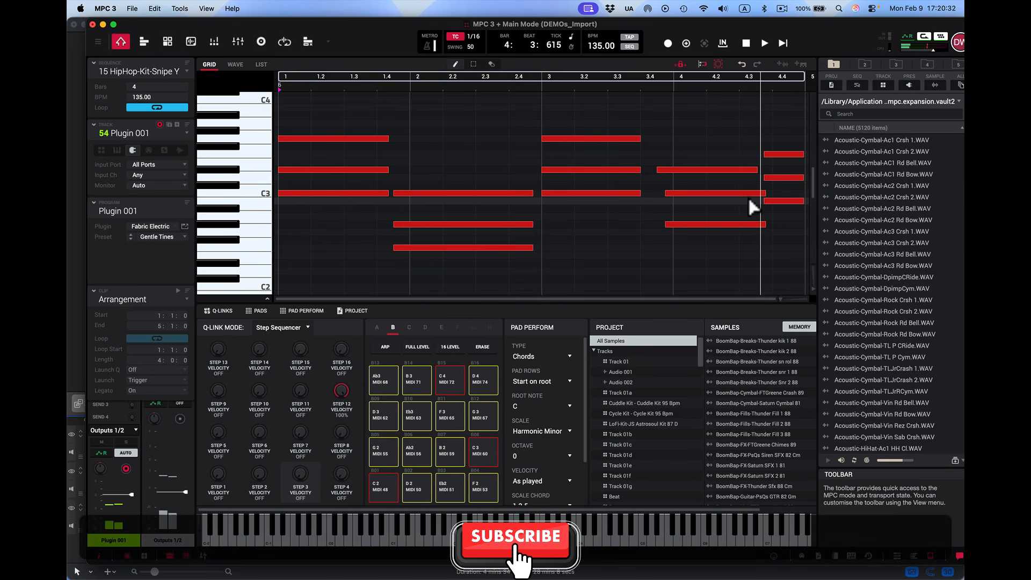
pyautogui.moveTo(724, 191); pyautogui.dragTo(721, 221)
pyautogui.press('space')
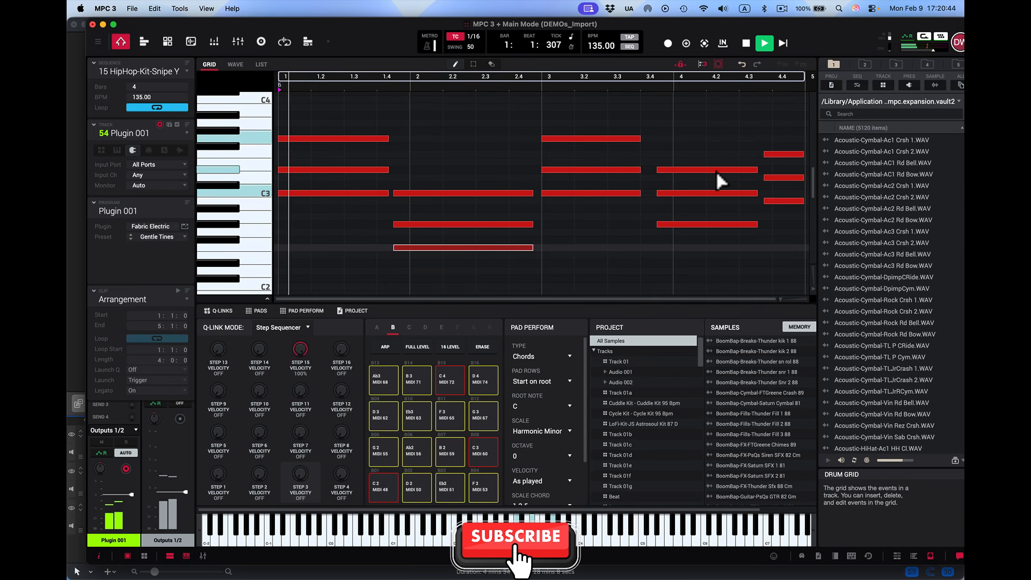
pyautogui.press('space')
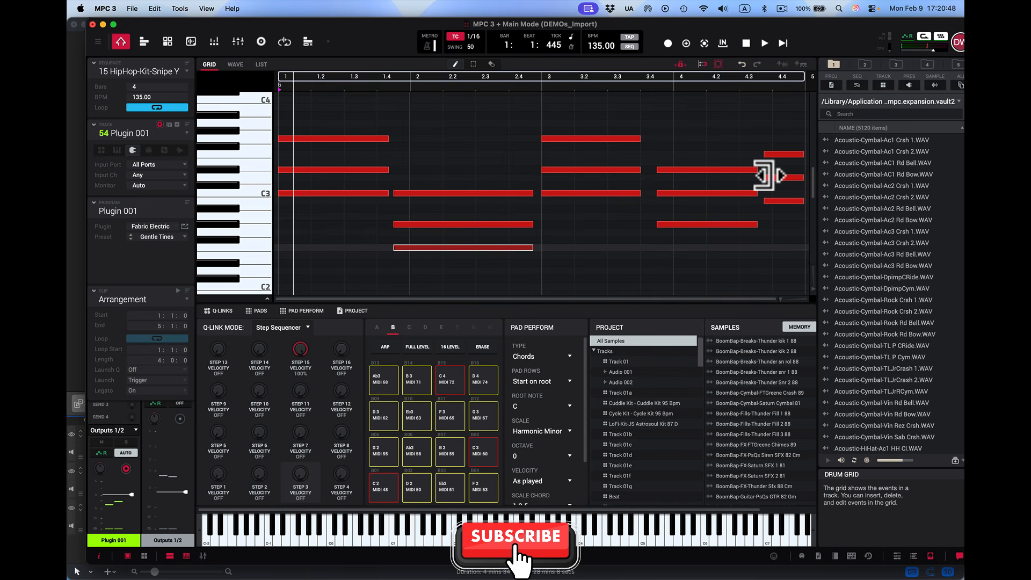
# Shorten the fourth chord's Eb3, C3 and Ab2 notes to end at beat 4.3 and play back the sequence.
pyautogui.moveTo(766, 175); pyautogui.dragTo(740, 197)
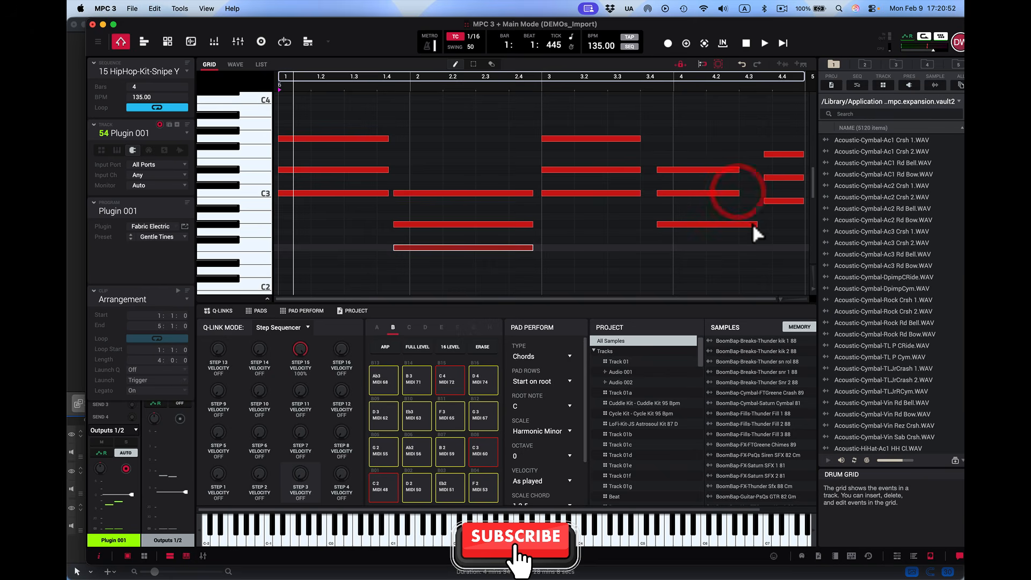
pyautogui.moveTo(765, 230); pyautogui.dragTo(740, 225)
pyautogui.press('space')
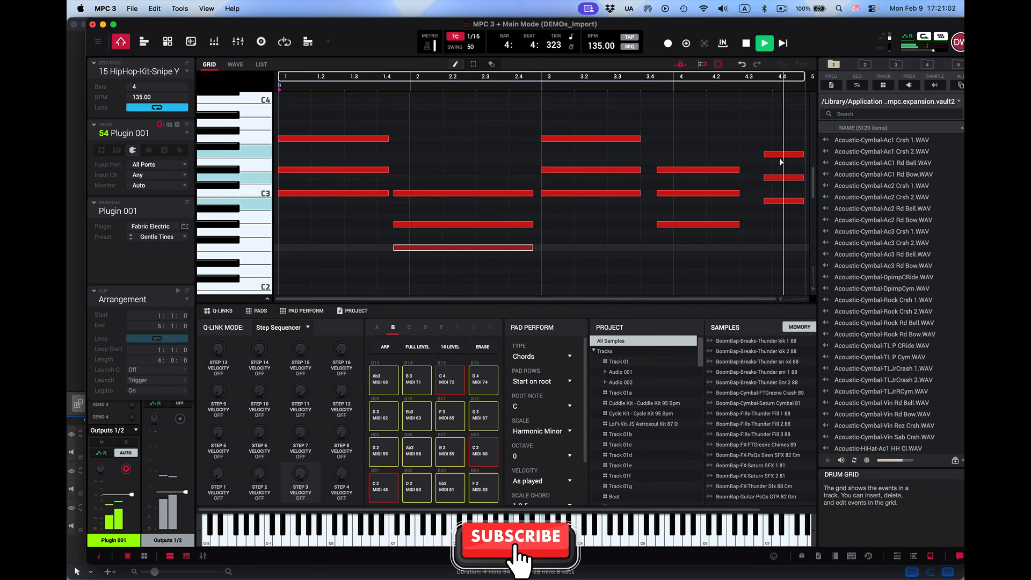
# Move the last chord's F3, D3 and B2 notes one sixteenth earlier and play back the progression.
pyautogui.moveTo(782, 153); pyautogui.dragTo(781, 201)
pyautogui.click(789, 201)
pyautogui.press('space')
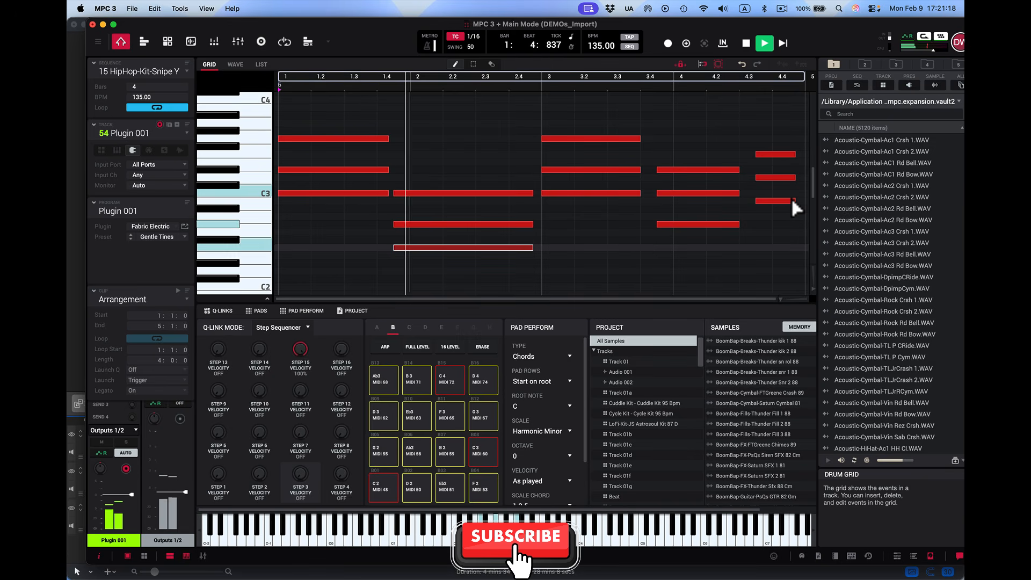
pyautogui.press('space')
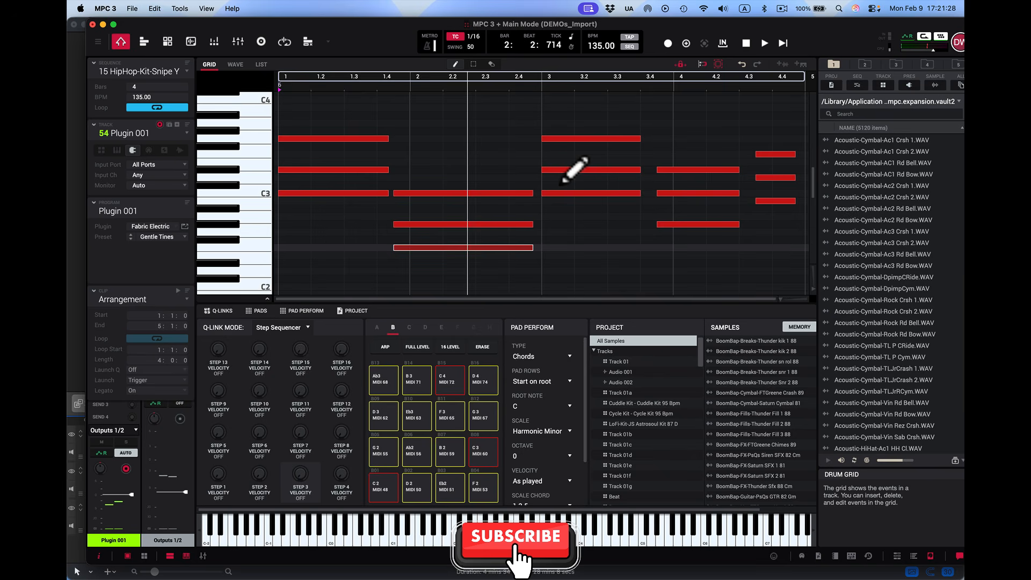
# Change the Fabric Electric preset to Atmospheric Case and audition the progression with it.
pyautogui.click(171, 240)
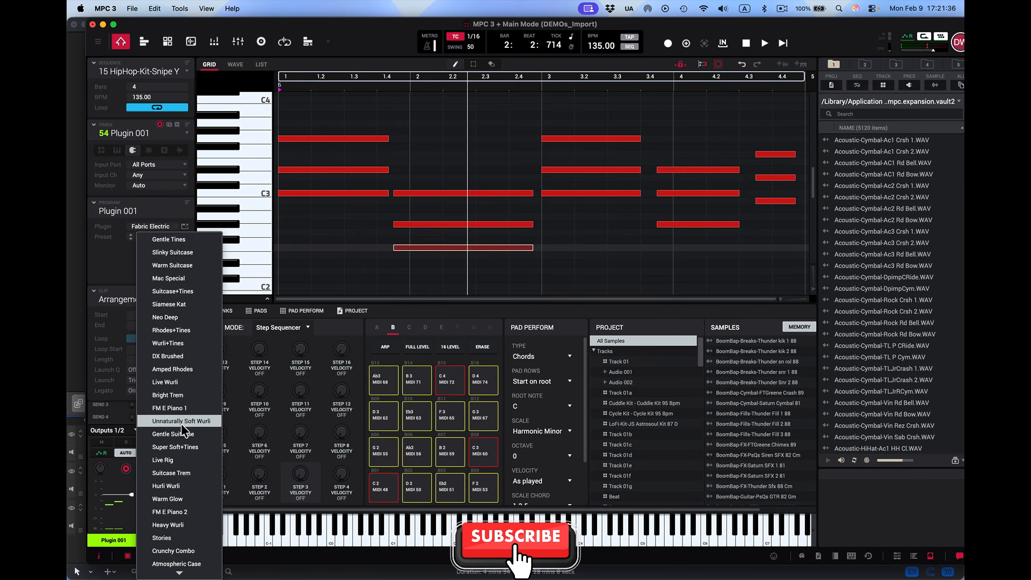
pyautogui.click(192, 564)
pyautogui.press('space')
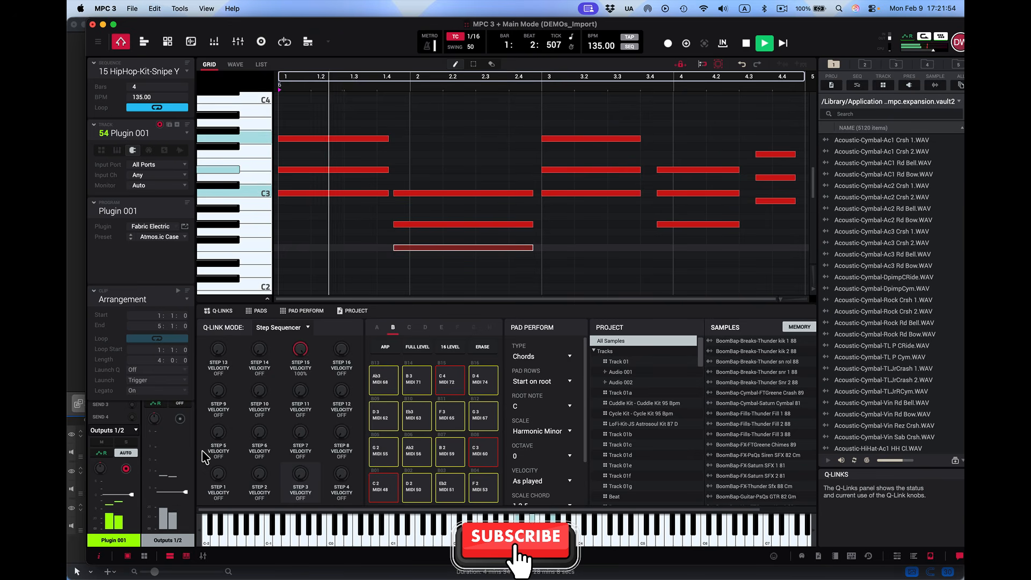
pyautogui.press('space')
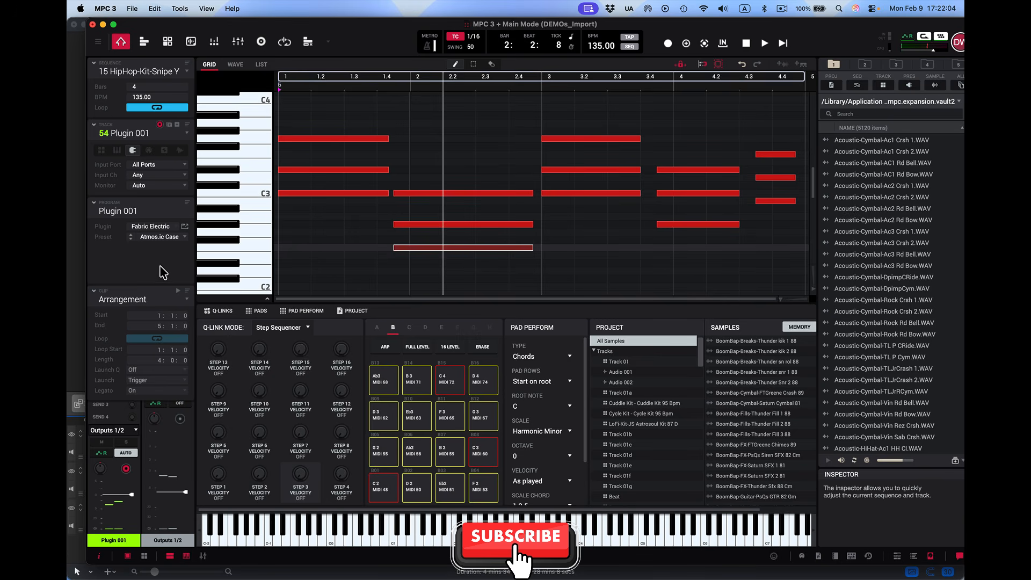
# Add one new plugin track and load the Sub Factory instrument on it.
pyautogui.click(178, 124)
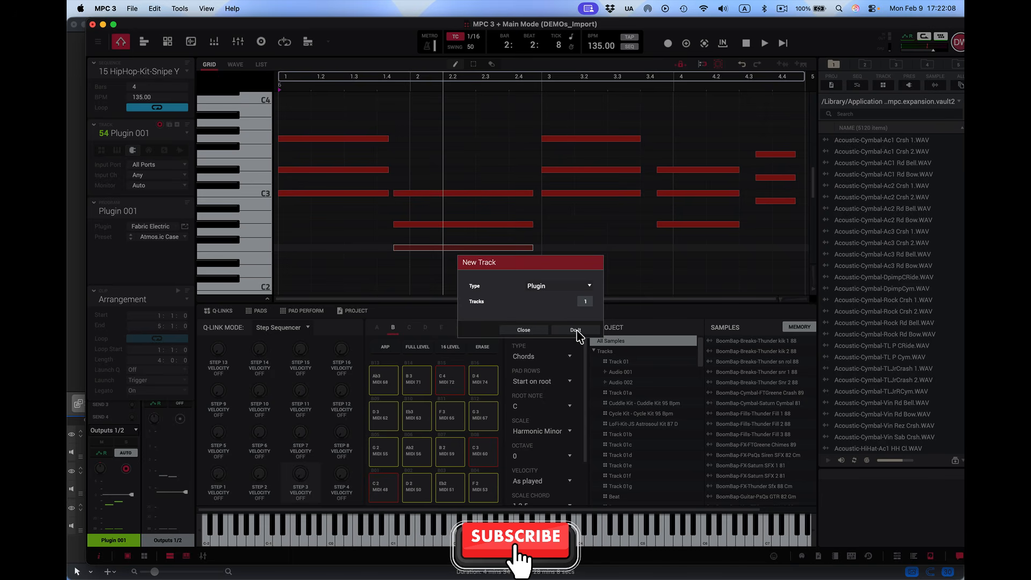
pyautogui.click(575, 330)
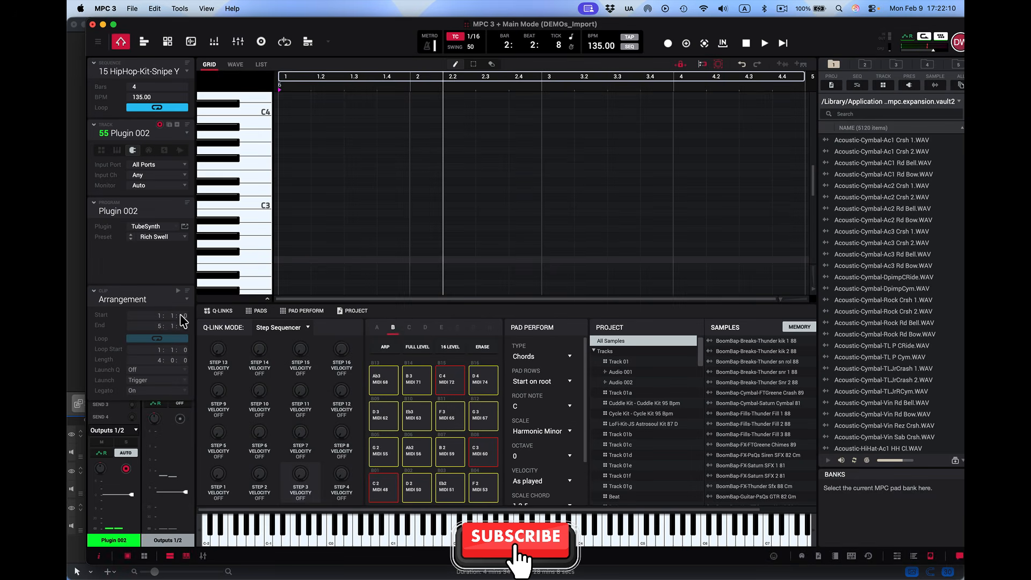
pyautogui.click(171, 227)
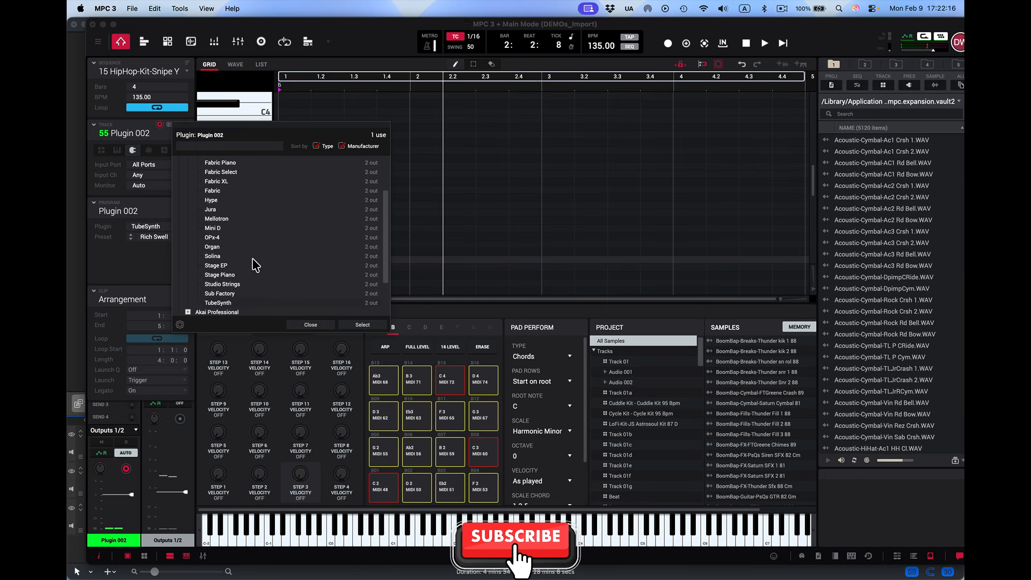
pyautogui.doubleClick(232, 294)
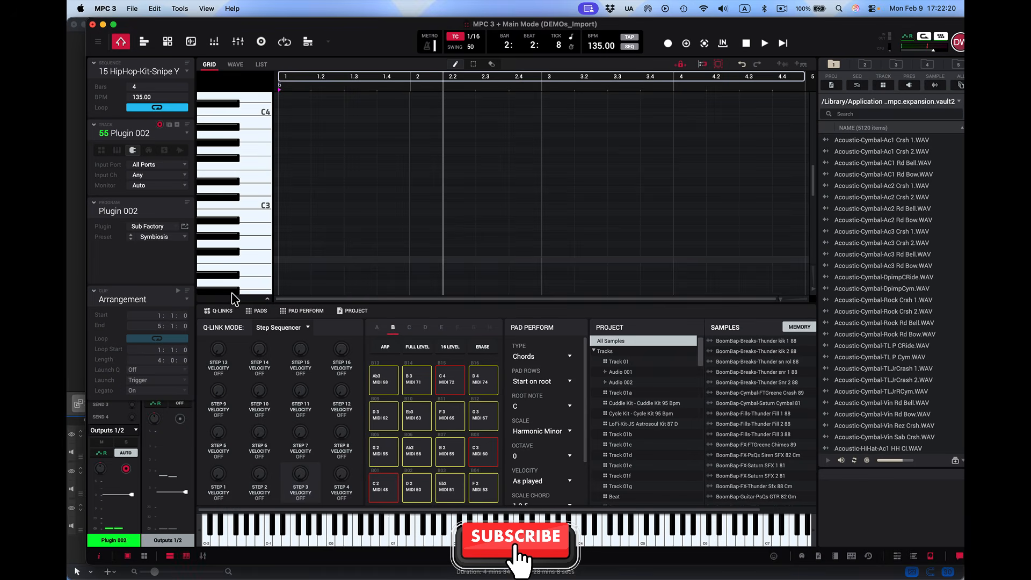
# Examine the 808 and 808 Creative preset categories in the Sub Factory editor, then close it without choosing a preset.
pyautogui.click(185, 227)
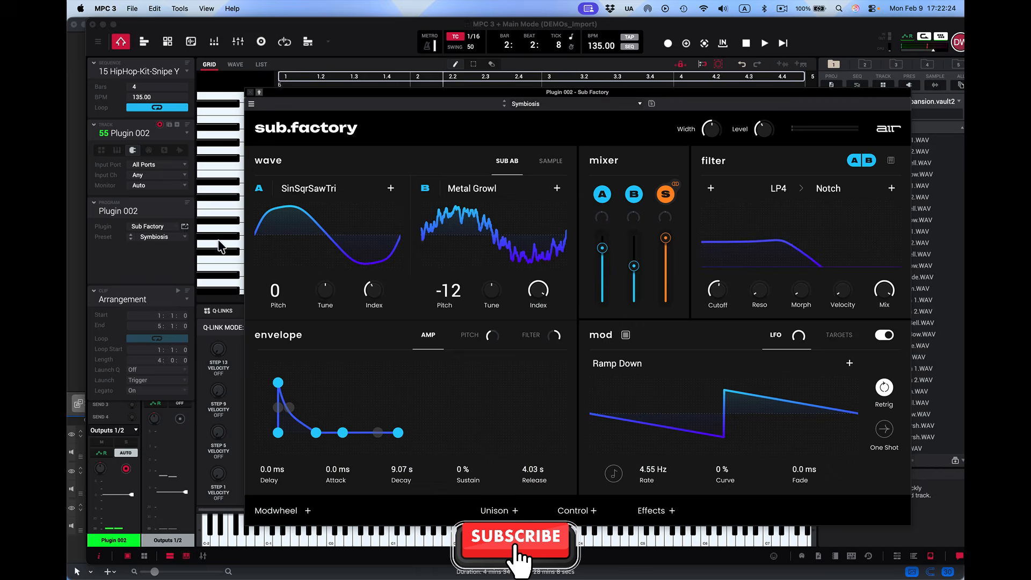
pyautogui.click(640, 104)
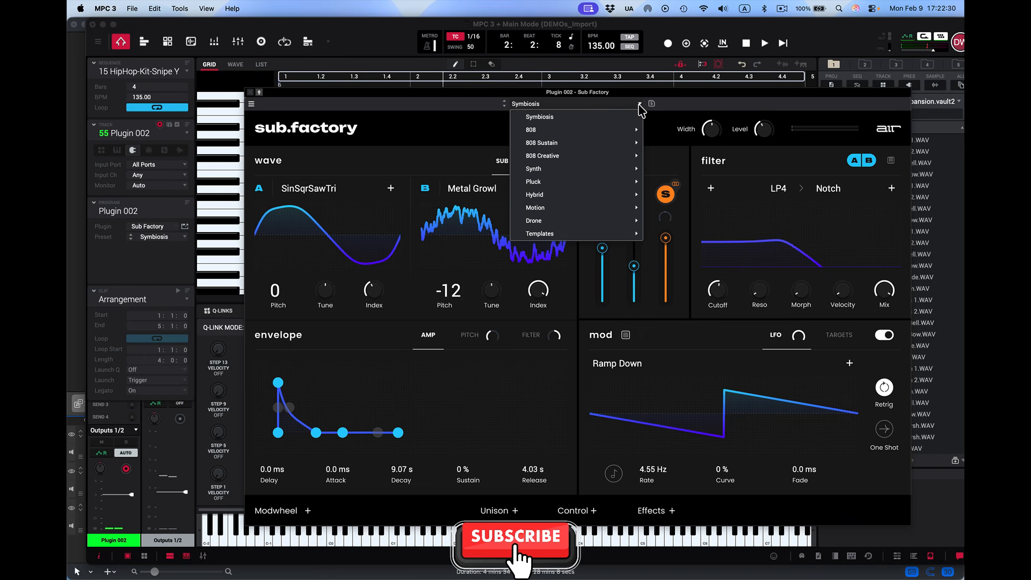
pyautogui.moveTo(597, 128)
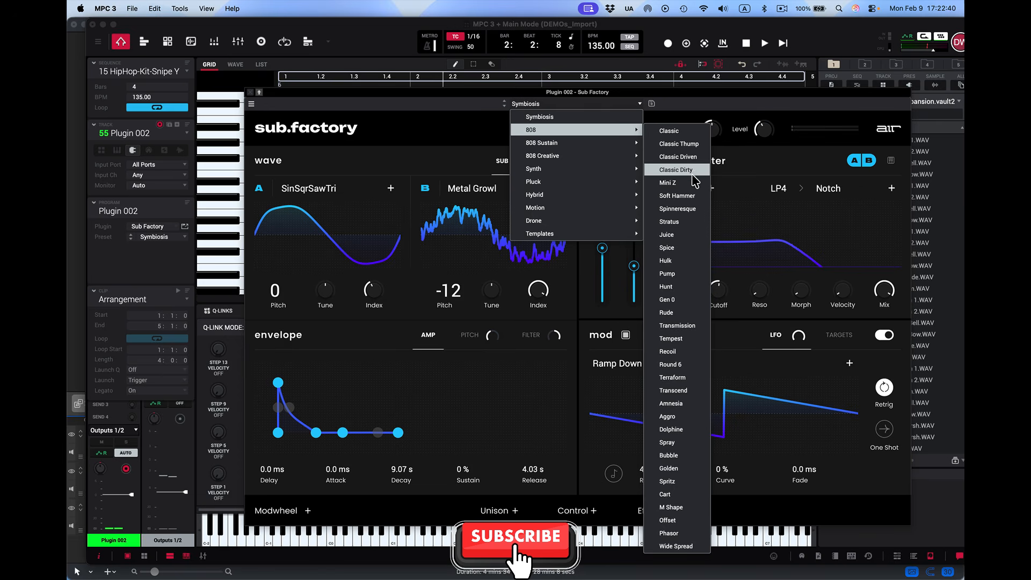
pyautogui.moveTo(603, 151)
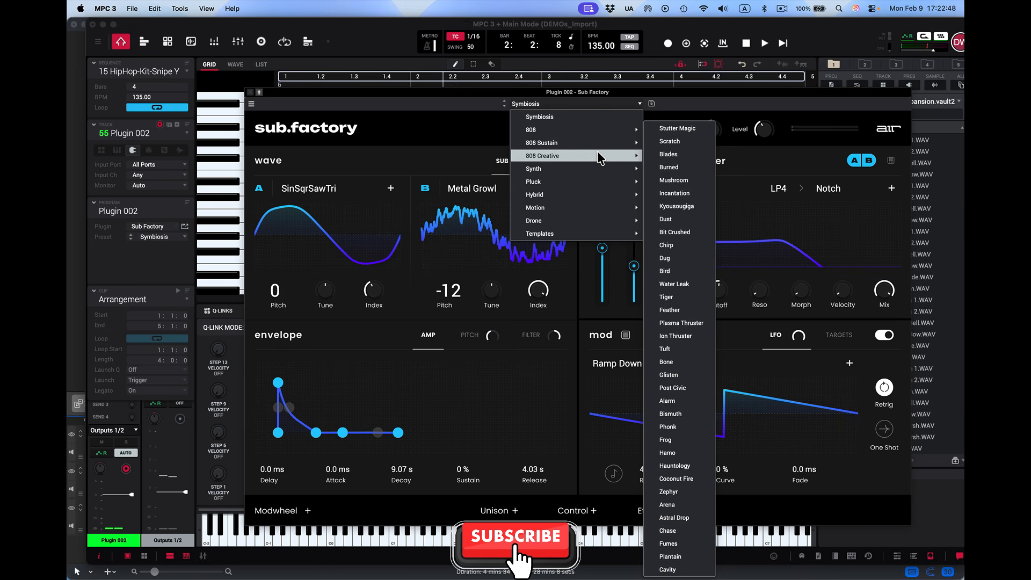
pyautogui.click(693, 105)
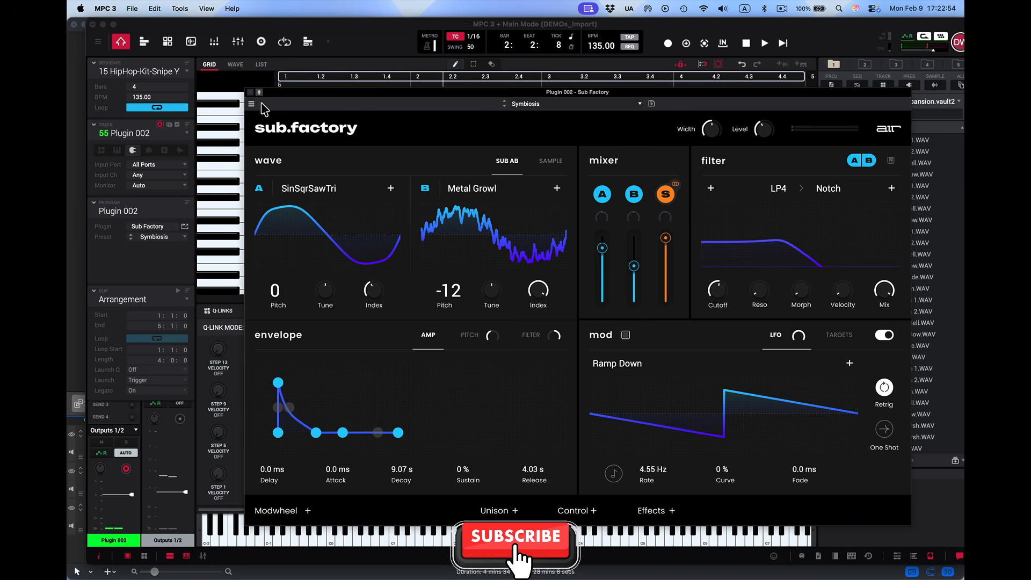
pyautogui.click(249, 92)
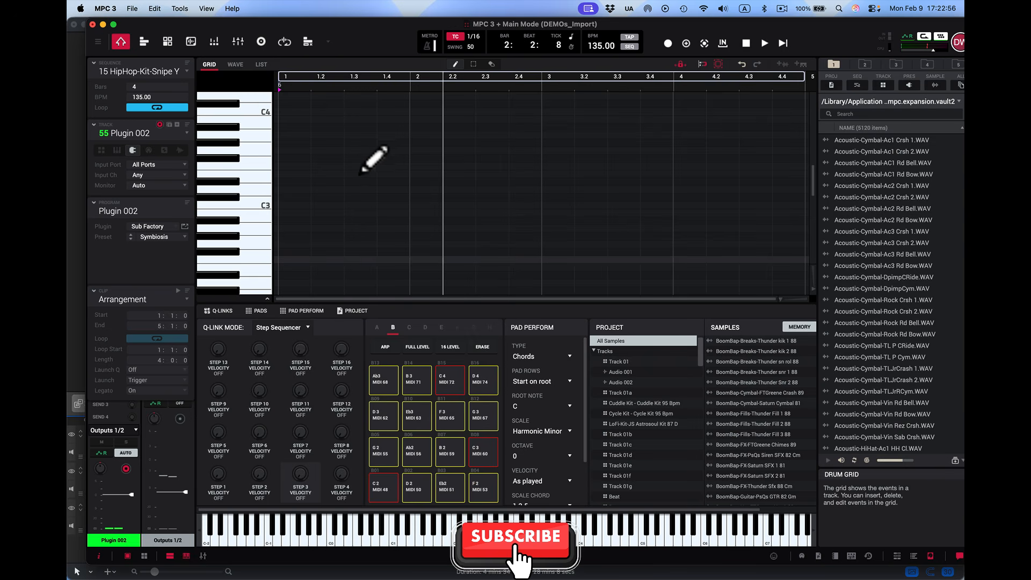